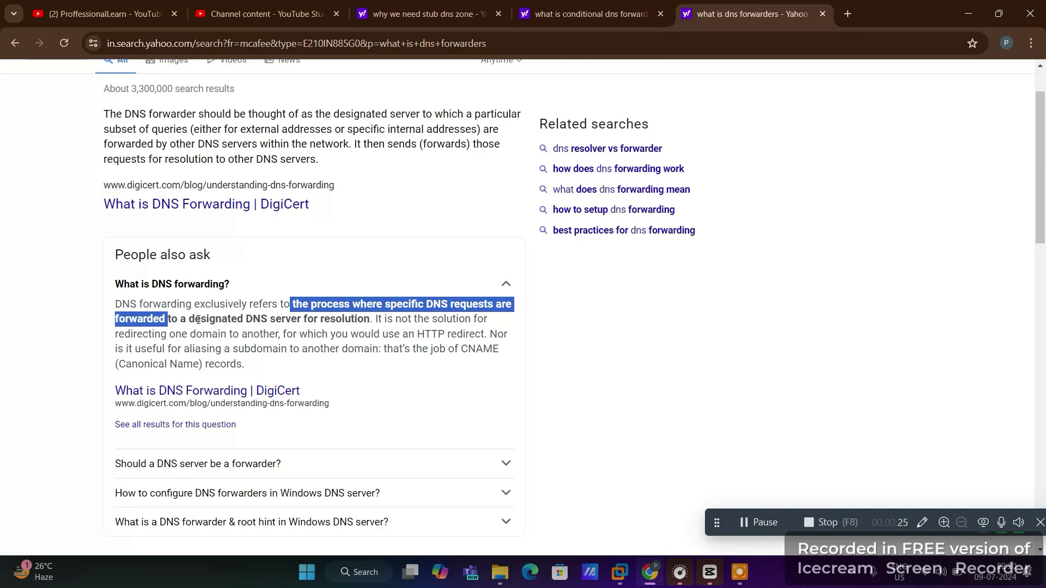
# Read the answer to "What is DNS forwarding?" and highlight the phrase "designated DNS server" in it.
pyautogui.moveTo(189, 319); pyautogui.dragTo(331, 320)
pyautogui.tripleClick(331, 319)
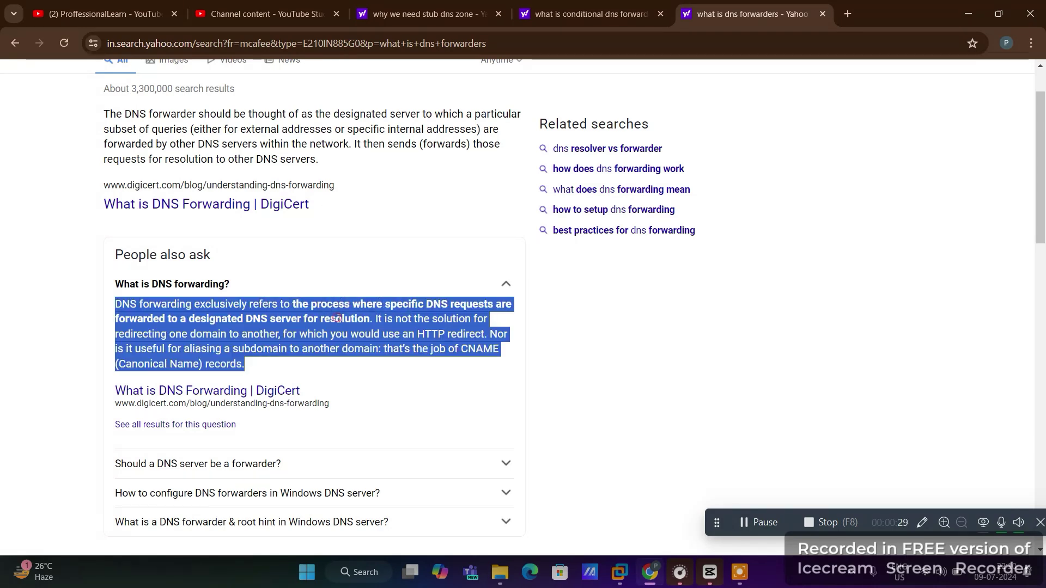
pyautogui.click(331, 319)
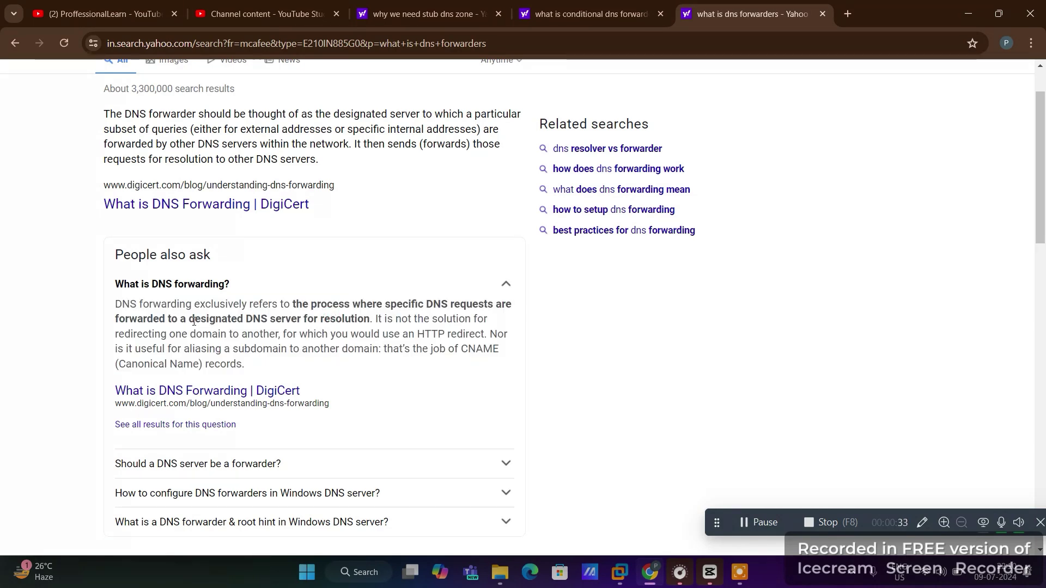
pyautogui.moveTo(191, 321); pyautogui.dragTo(303, 319)
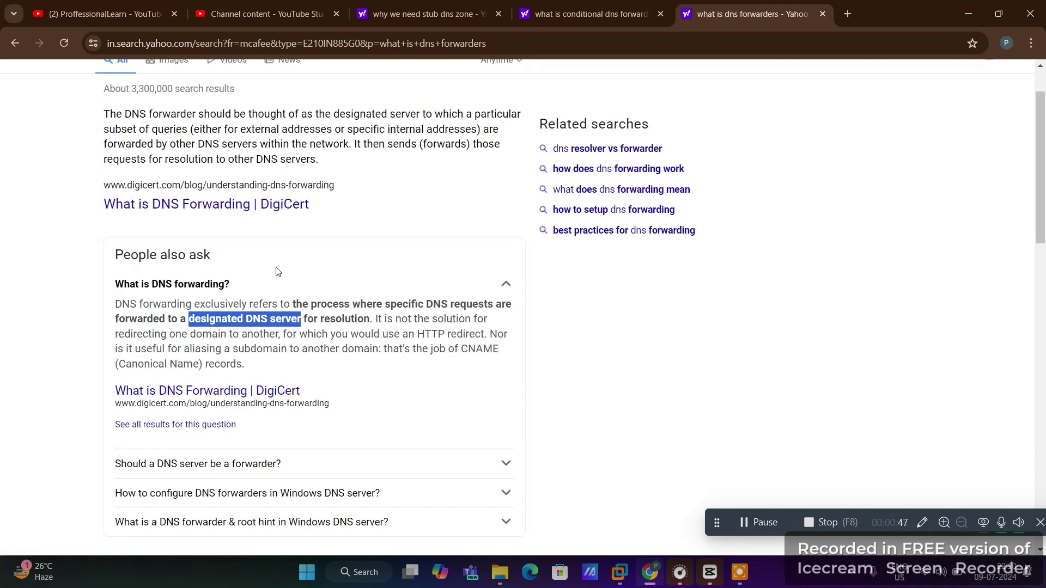
pyautogui.click(744, 523)
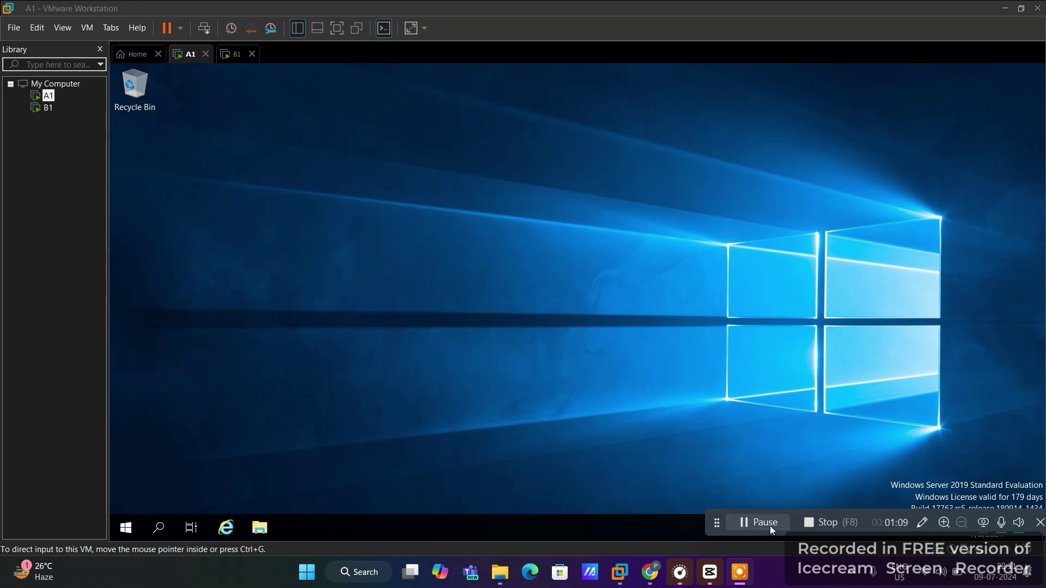
# Launch Server Manager on the A1 virtual machine and open the DNS management console from it.
pyautogui.click(129, 527)
pyautogui.click(367, 210)
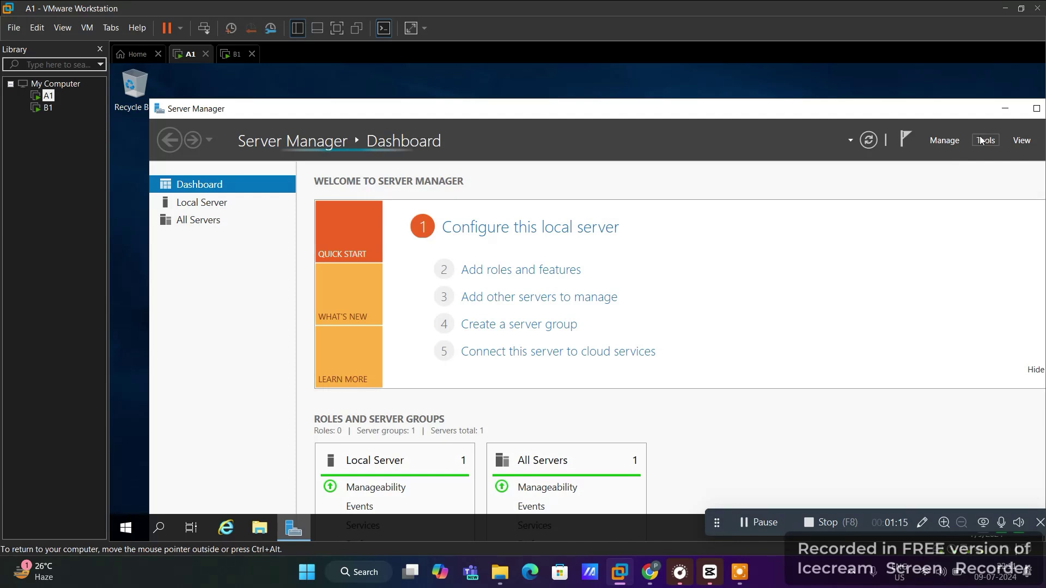
pyautogui.click(980, 142)
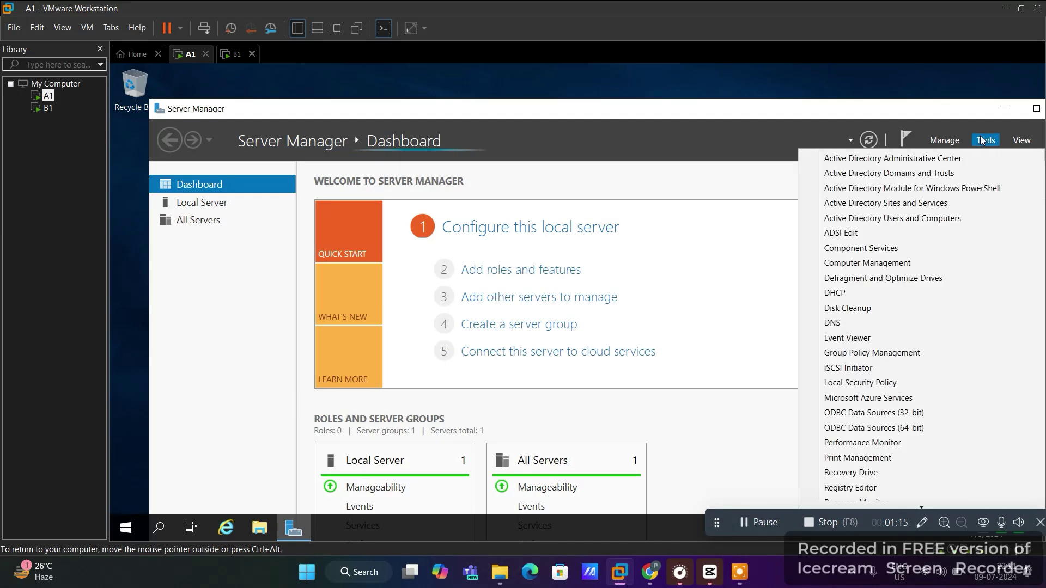
pyautogui.click(844, 324)
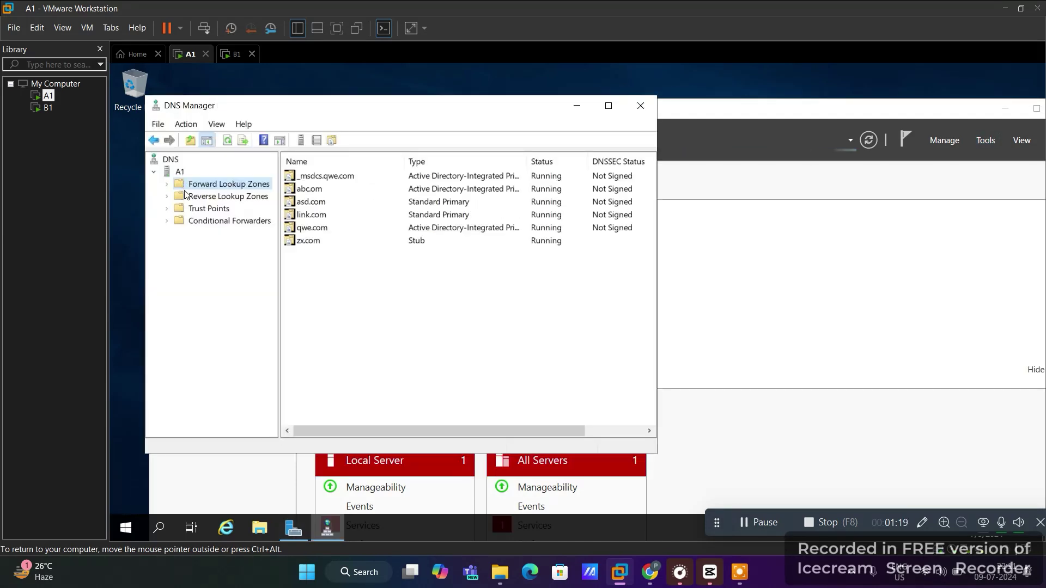
# Start a new forward lookup zone on A1 as a primary zone that is not stored in Active Directory.
pyautogui.rightClick(197, 185)
pyautogui.click(221, 188)
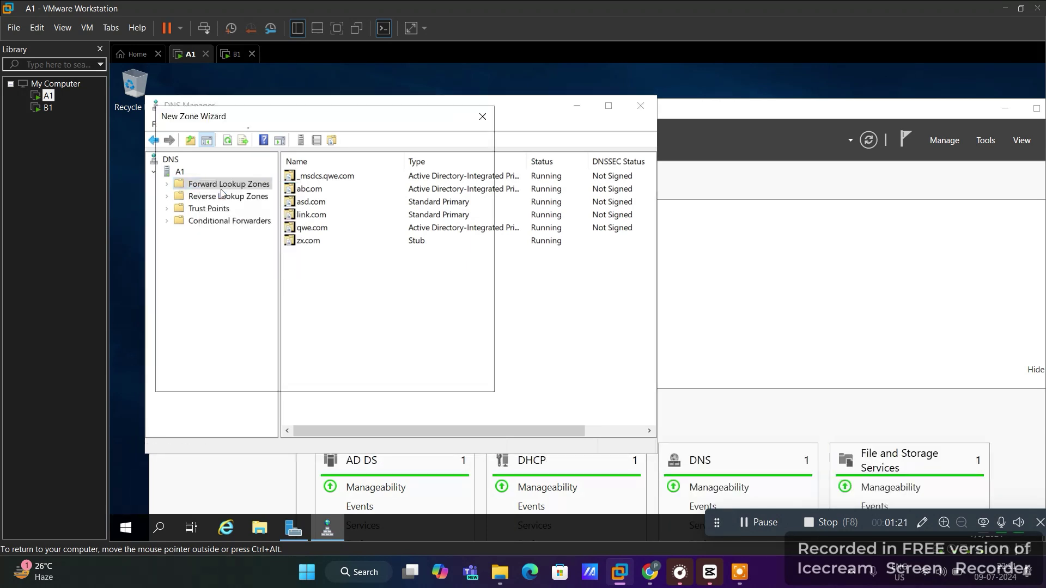
pyautogui.click(416, 375)
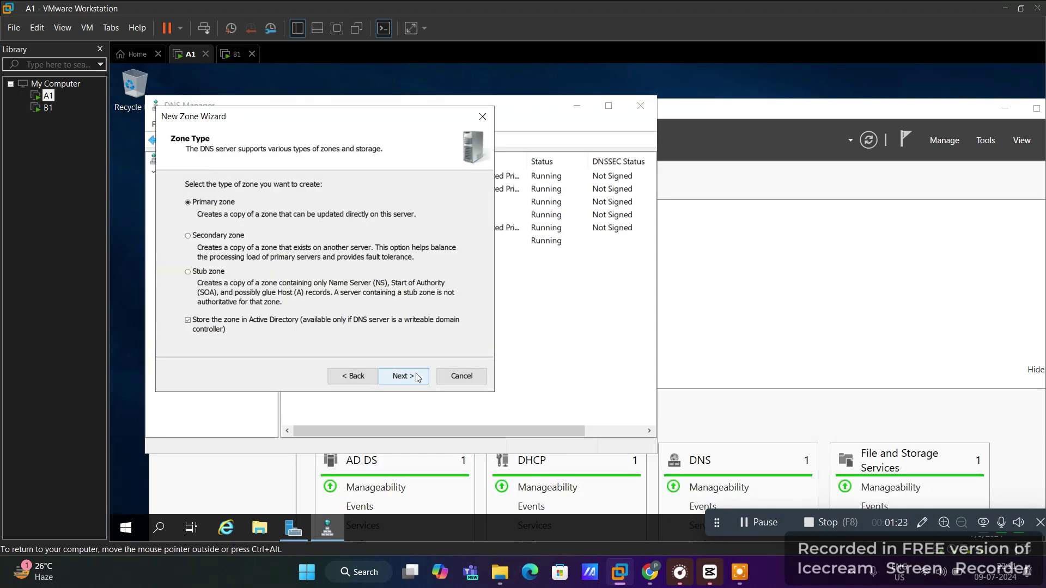
pyautogui.click(416, 373)
pyautogui.click(353, 376)
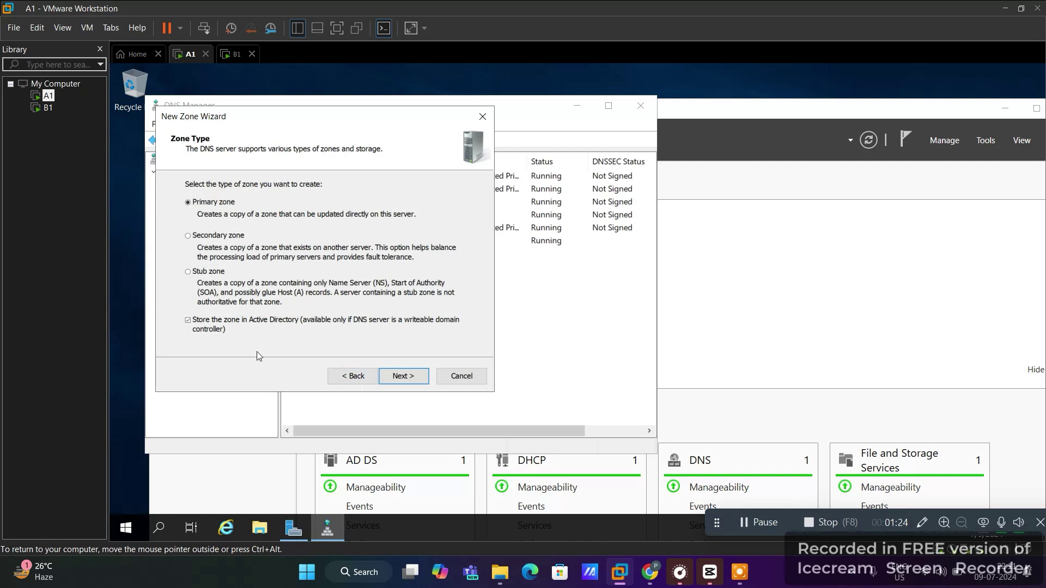
pyautogui.click(211, 320)
pyautogui.click(404, 376)
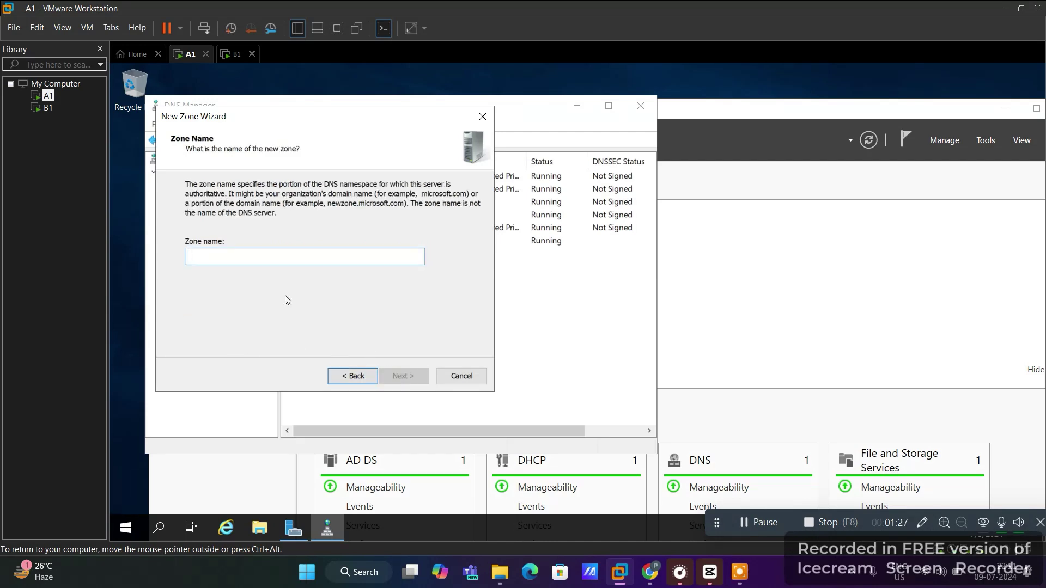
# Name the zone microsoft.com, allow both nonsecure and secure dynamic updates, and finish creating it.
pyautogui.write('micros')
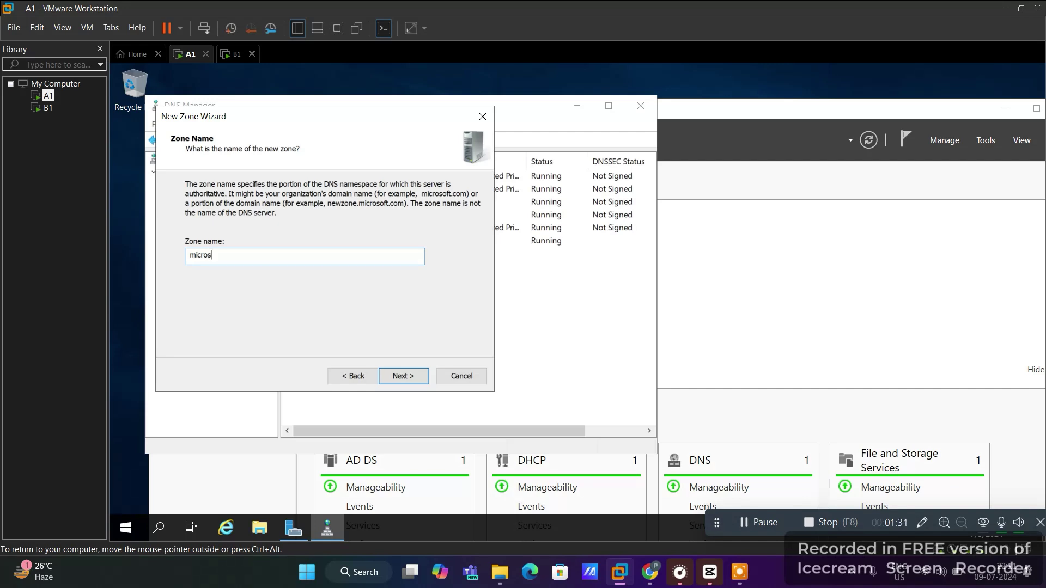
pyautogui.write('oft.com')
pyautogui.press('Return')
pyautogui.click(401, 376)
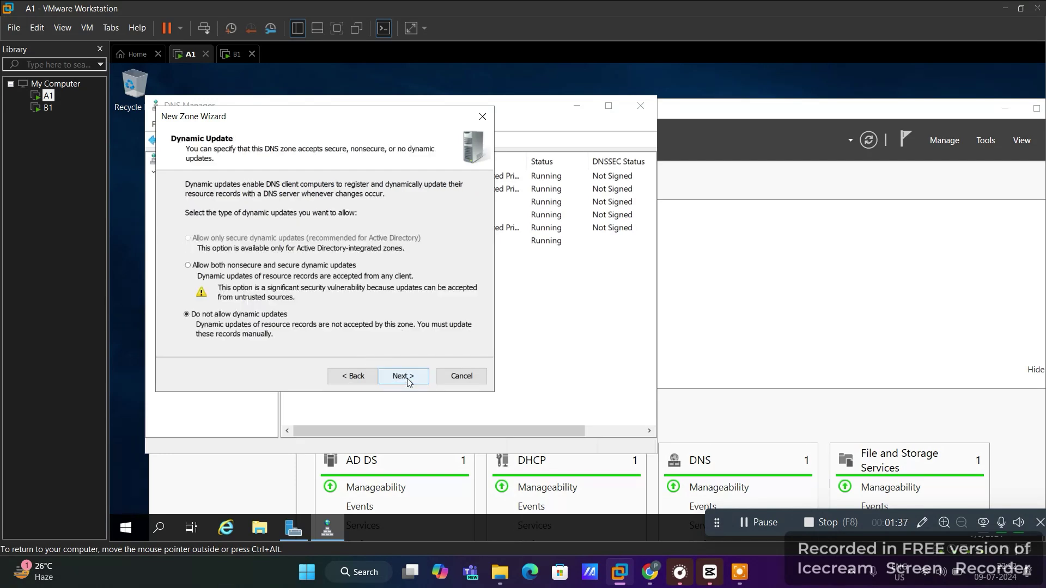
pyautogui.click(215, 267)
pyautogui.click(392, 376)
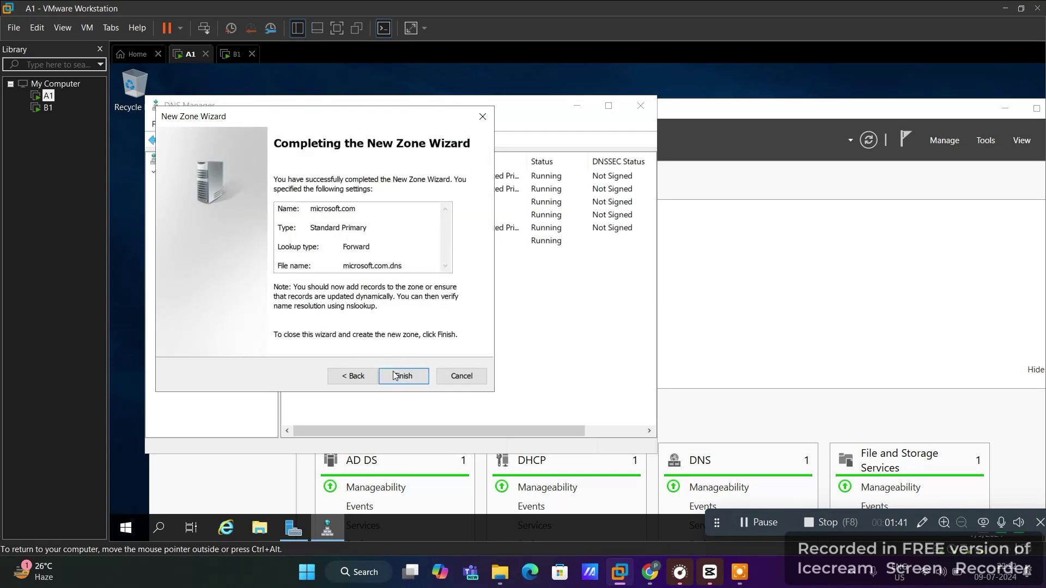
pyautogui.click(396, 375)
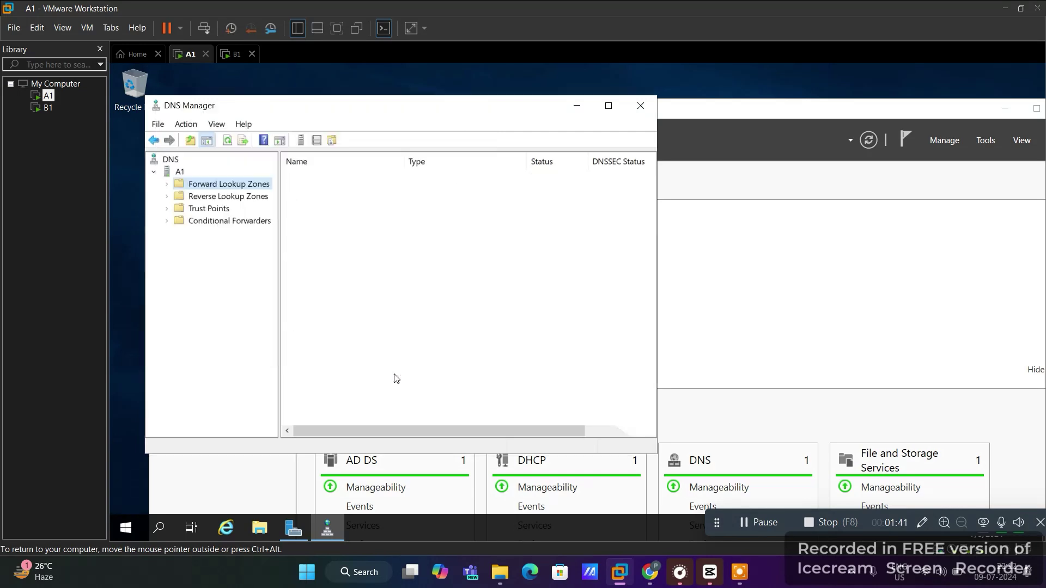
# Add a host (A) record named A1 with IP address 10.0.0.1 to the microsoft.com forward lookup zone.
pyautogui.click(167, 184)
pyautogui.click(211, 270)
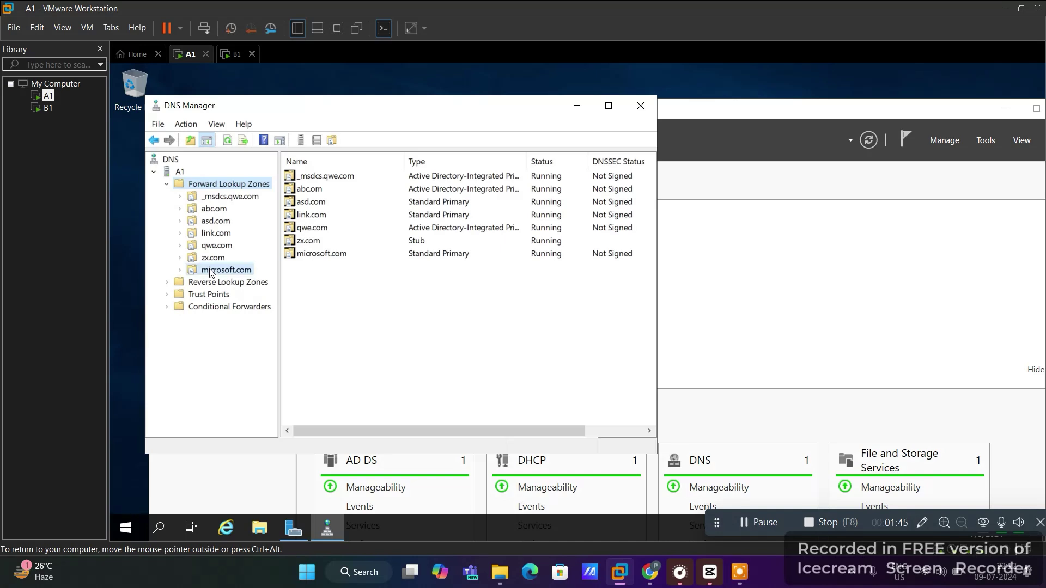
pyautogui.rightClick(211, 272)
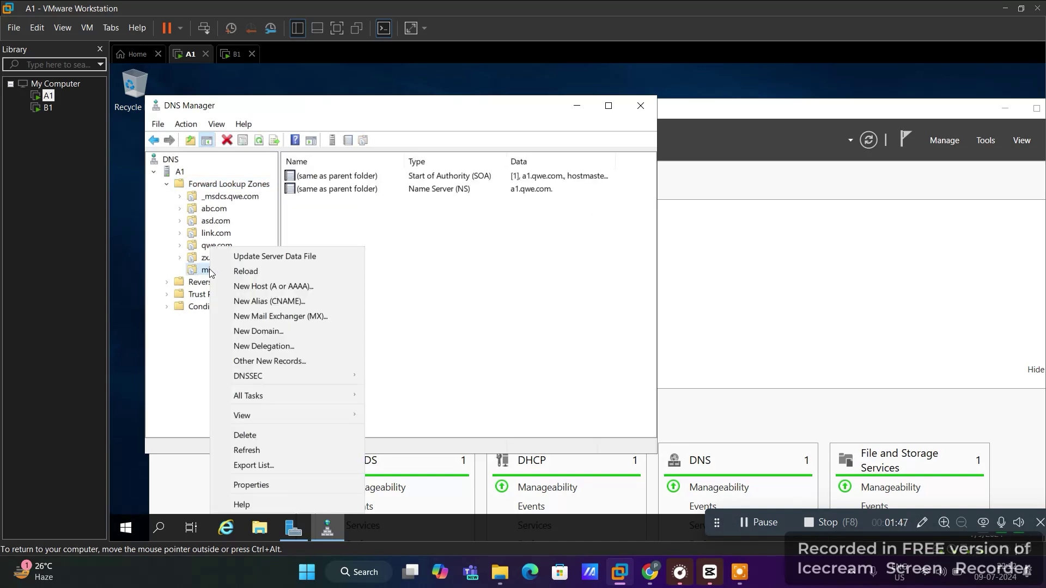
pyautogui.click(257, 289)
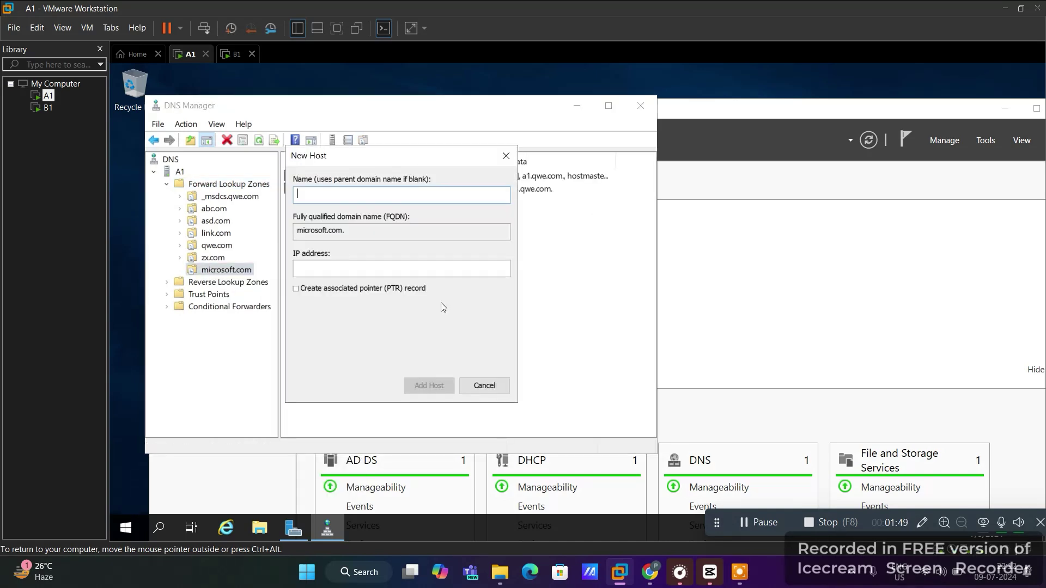
pyautogui.write('mi')
pyautogui.press('BackSpace')
pyautogui.press('BackSpace')
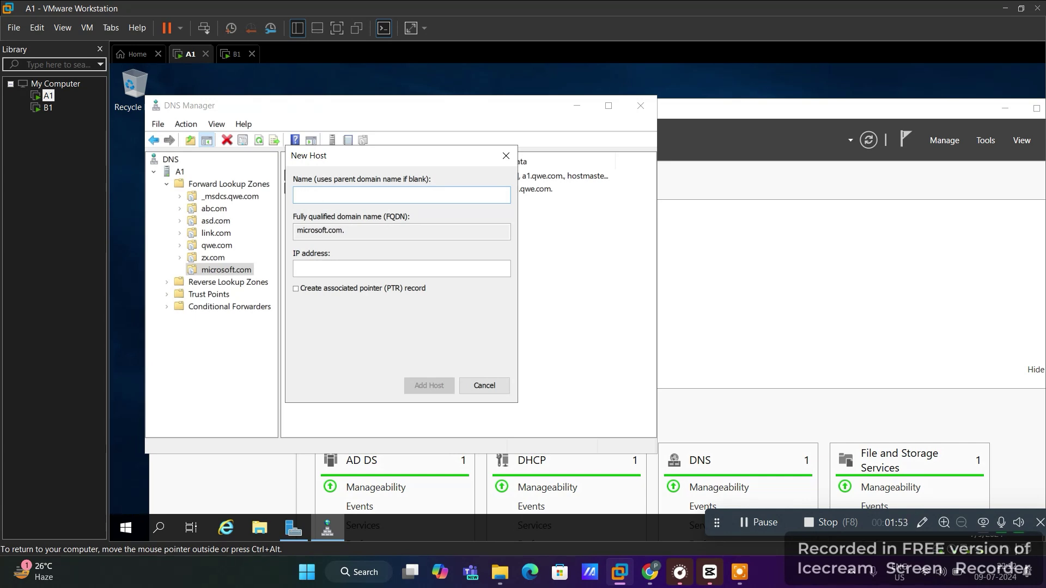
pyautogui.write('A1')
pyautogui.click(365, 268)
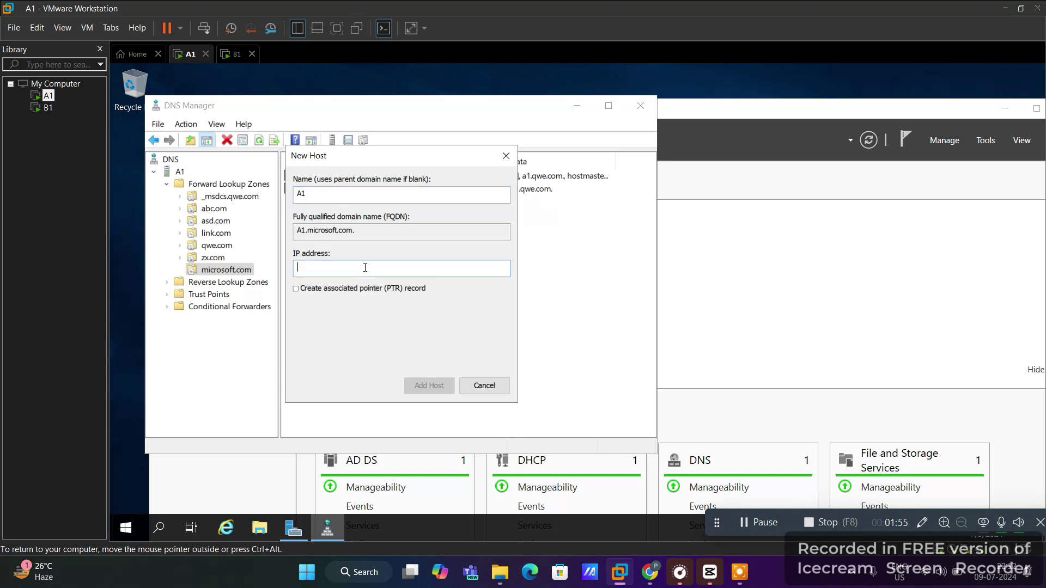
pyautogui.write('10.0.0.1')
pyautogui.click(429, 386)
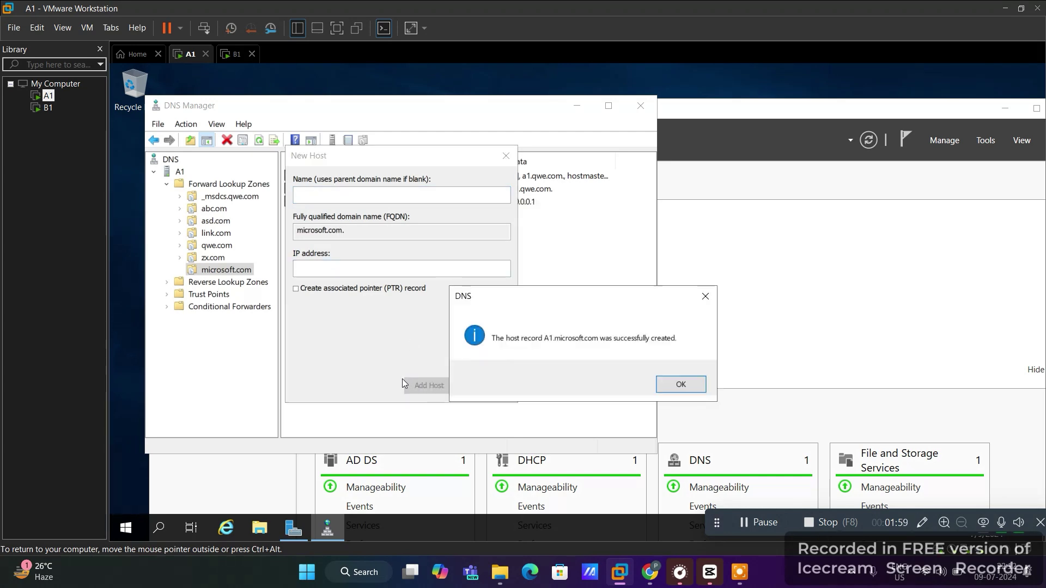
pyautogui.click(693, 386)
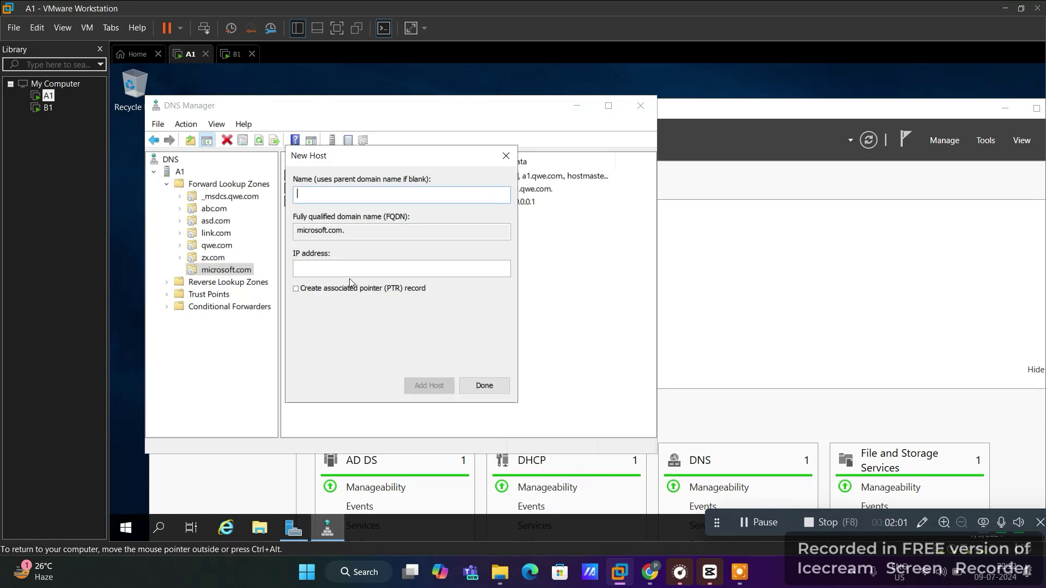
pyautogui.click(492, 387)
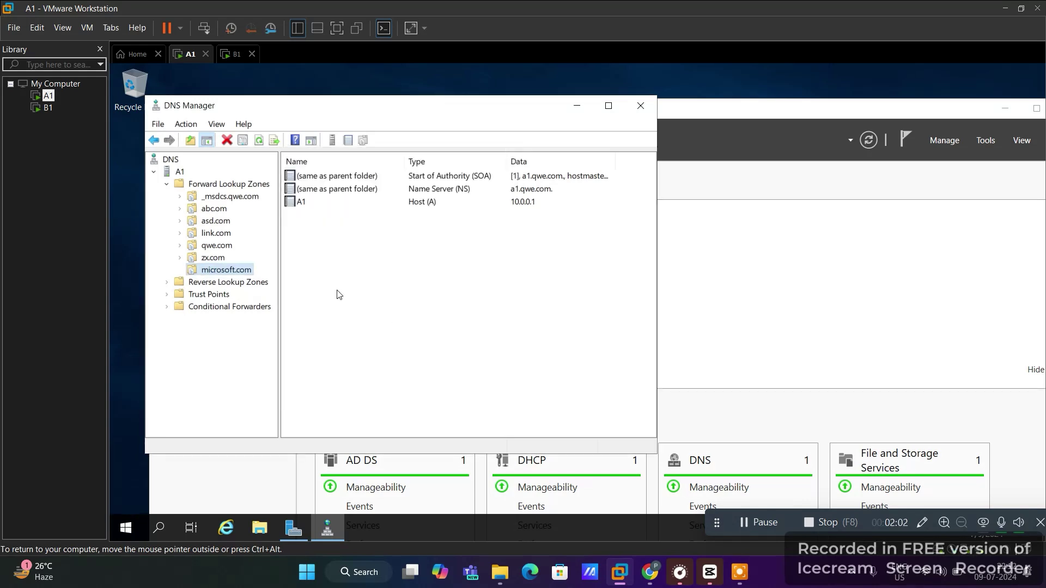
# Add a CNAME alias www to the microsoft.com zone, targeting the host A1.microsoft.com.
pyautogui.rightClick(221, 270)
pyautogui.click(260, 301)
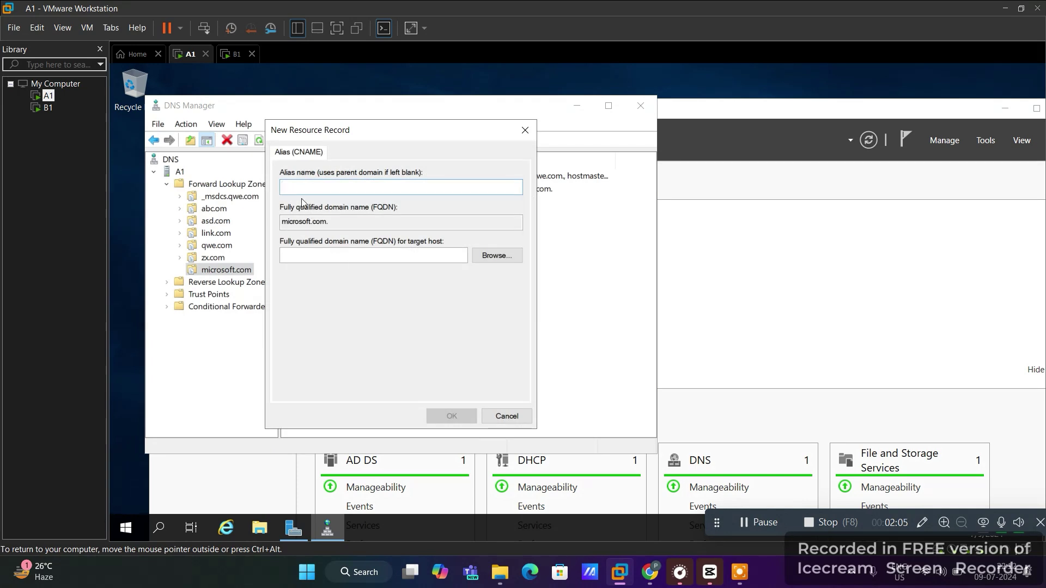
pyautogui.write('www')
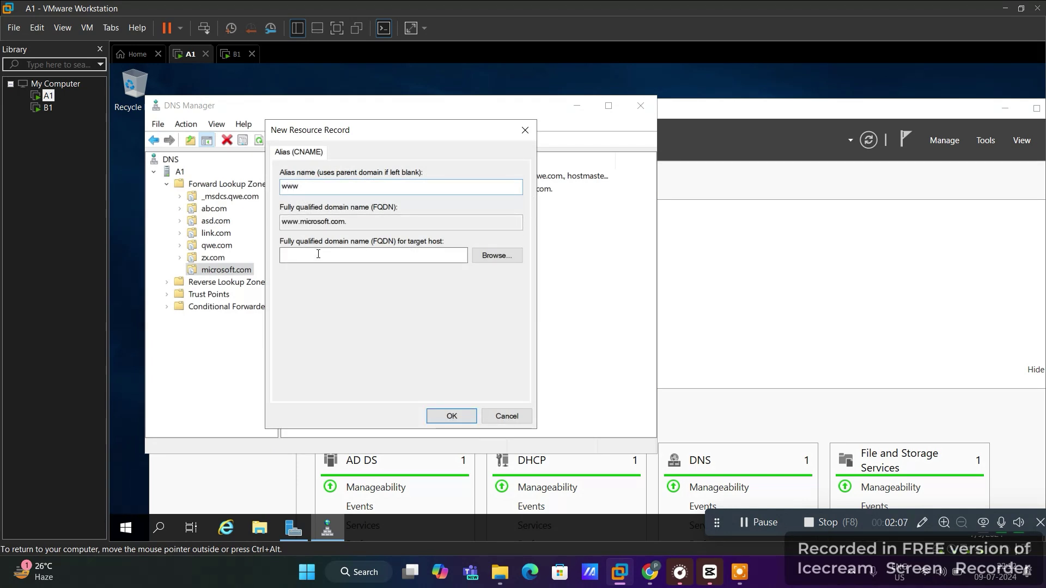
pyautogui.click(489, 257)
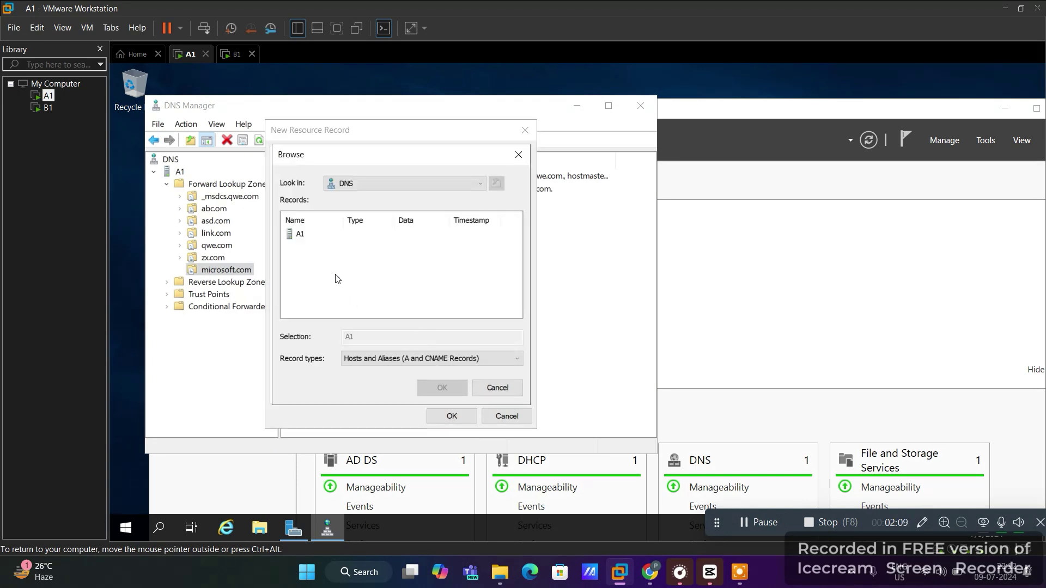
pyautogui.doubleClick(300, 235)
pyautogui.doubleClick(298, 238)
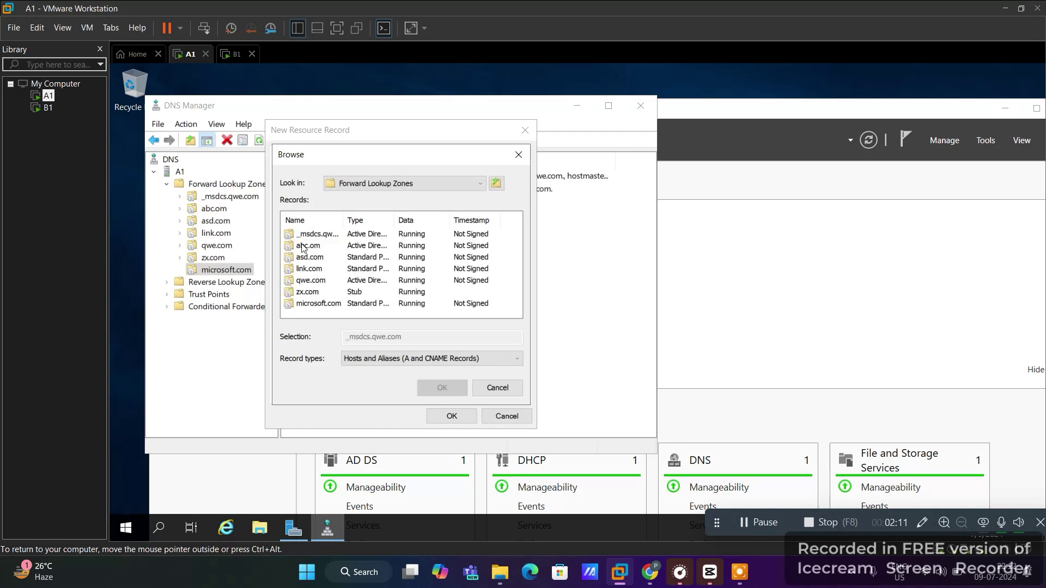
pyautogui.doubleClick(320, 299)
pyautogui.click(299, 235)
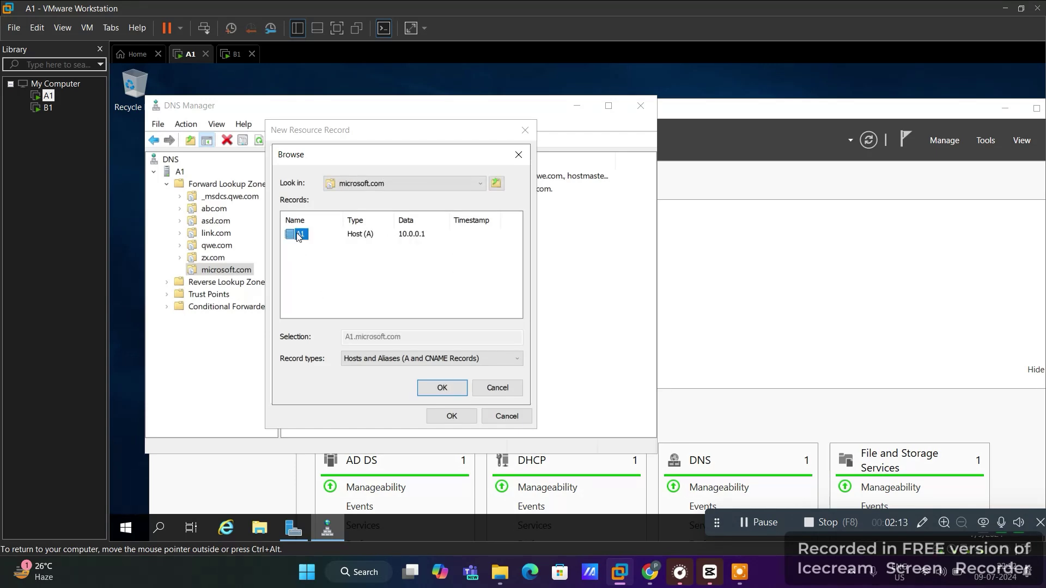
pyautogui.click(448, 390)
pyautogui.click(454, 412)
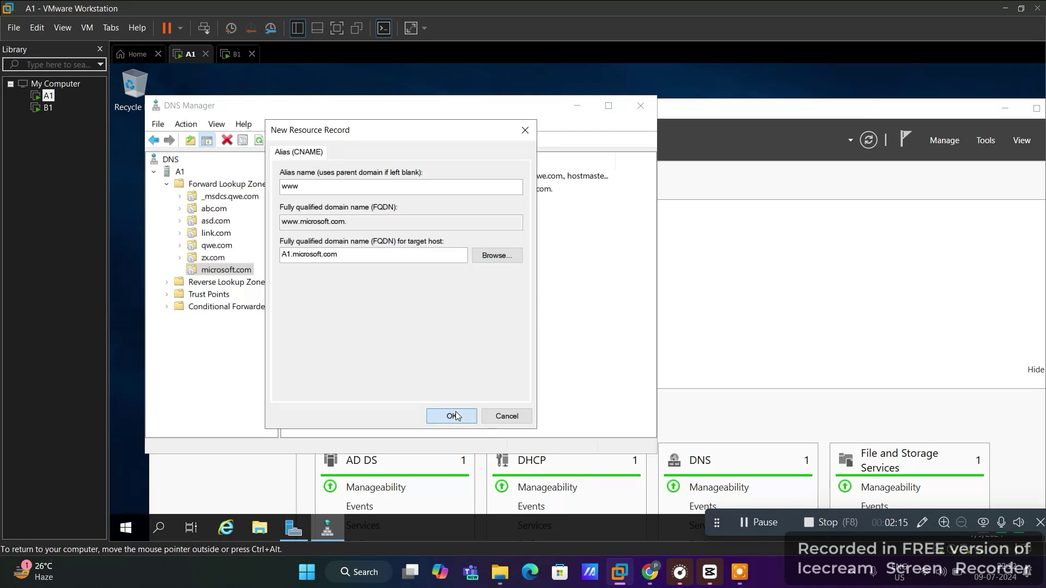
# Check the A1 and www records in the microsoft.com zone and close both DNS Manager and Server Manager.
pyautogui.click(319, 205)
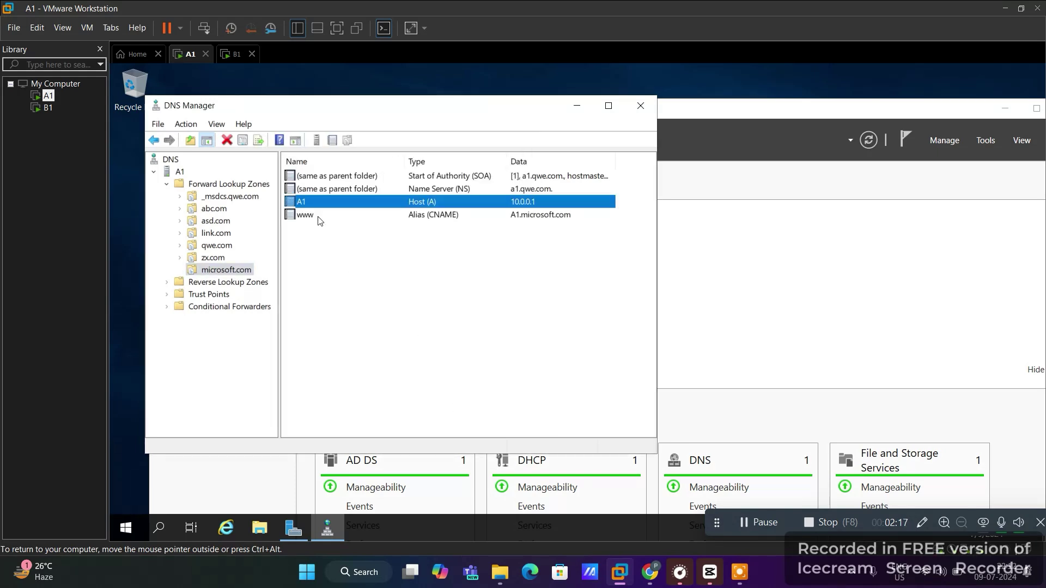
pyautogui.click(319, 210)
pyautogui.click(318, 203)
pyautogui.click(641, 105)
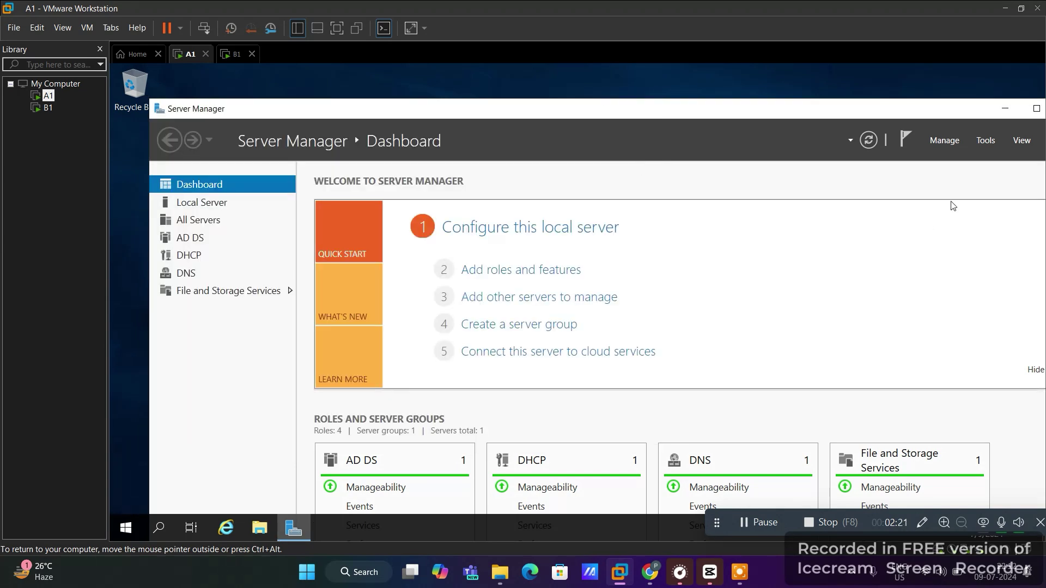
pyautogui.moveTo(989, 109); pyautogui.dragTo(924, 109)
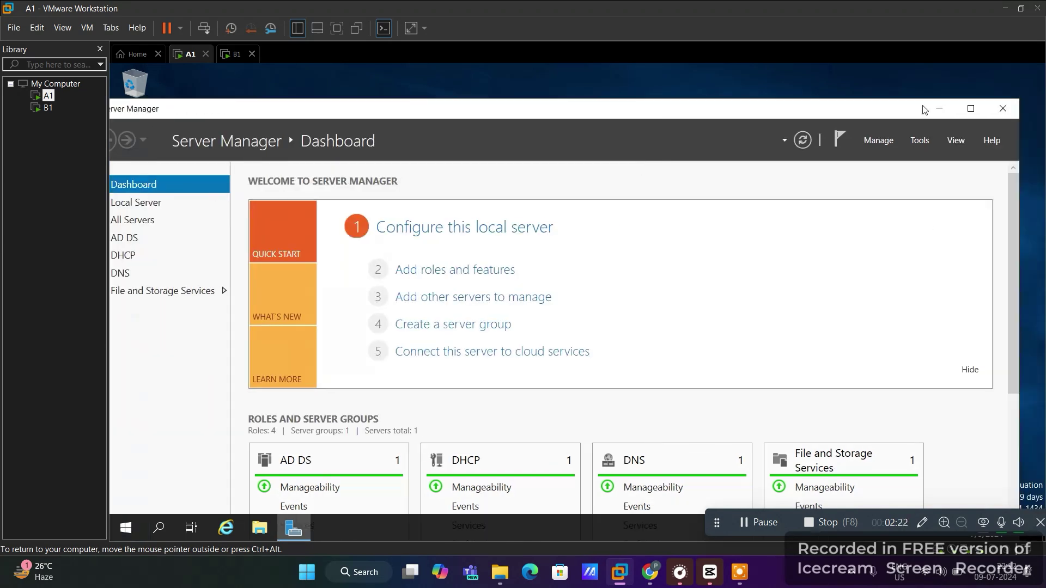
pyautogui.click(998, 109)
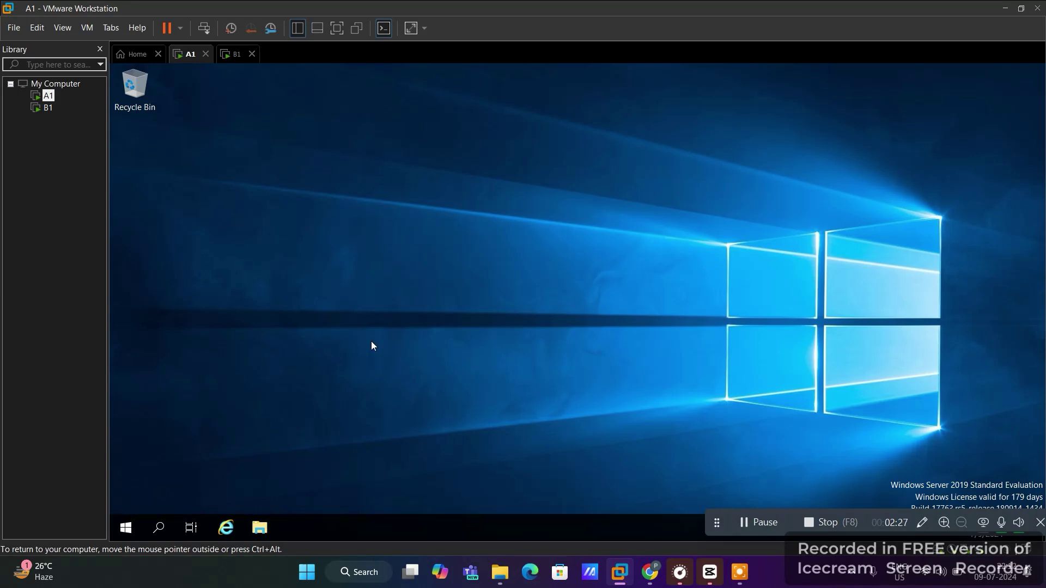
# Run a command prompt on A1, ping microsoft.com, review the response and close the command prompt.
pyautogui.press('super+r')
pyautogui.press('Return')
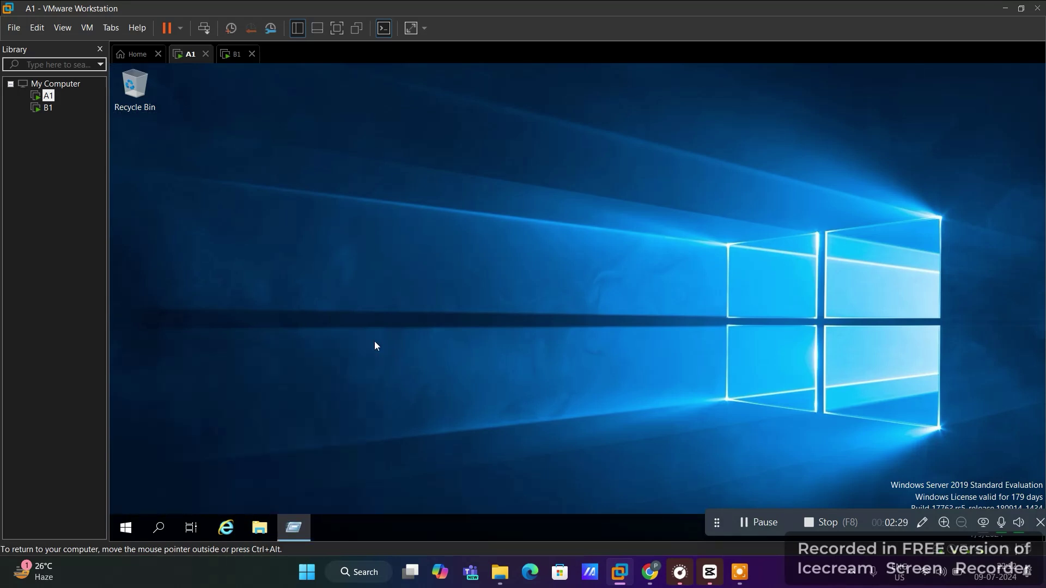
pyautogui.write('micros')
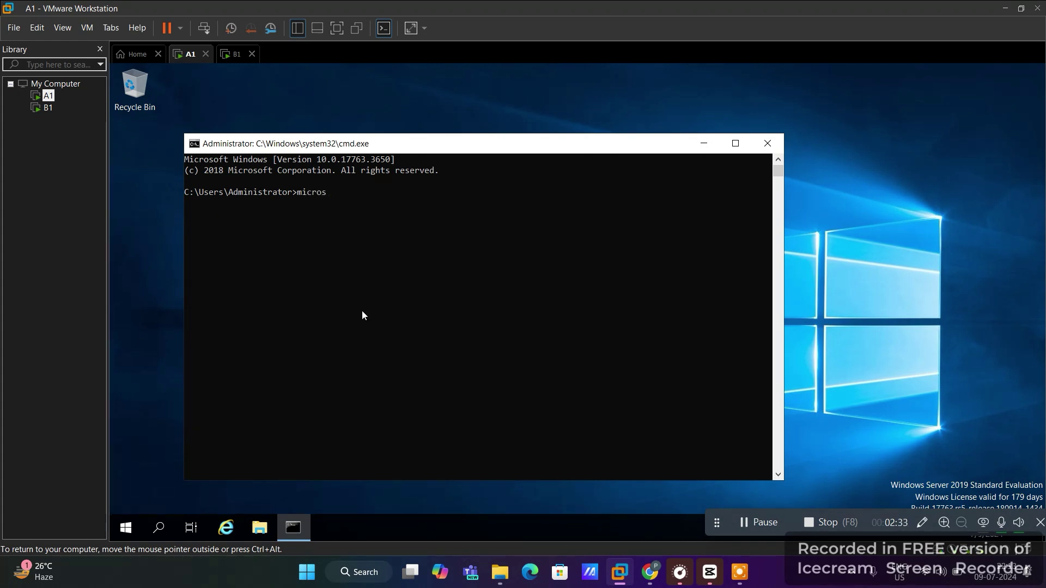
pyautogui.write('oft.co')
pyautogui.write('m')
pyautogui.write('ping')
pyautogui.press('Return')
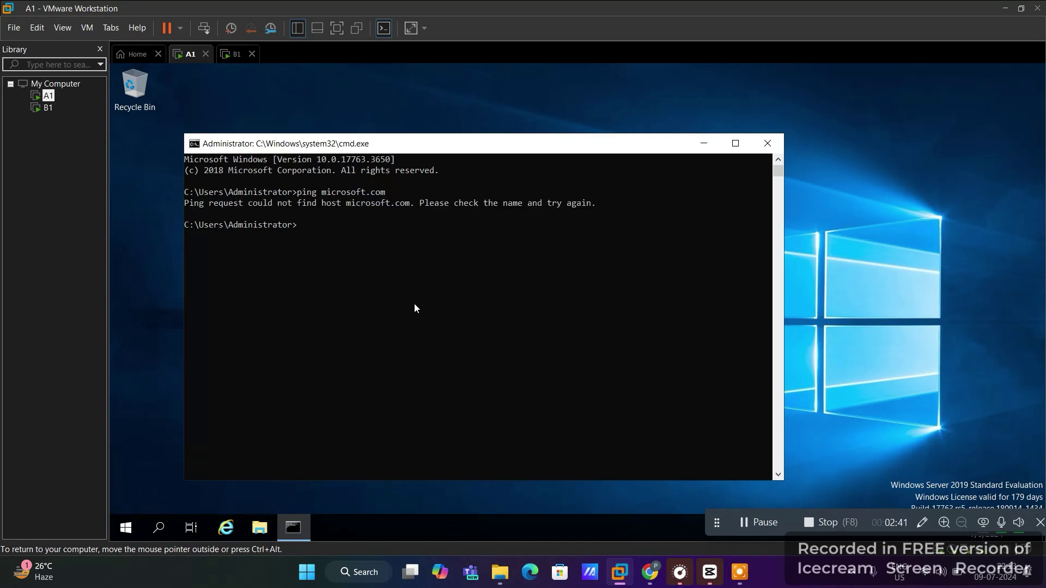
pyautogui.moveTo(624, 205); pyautogui.dragTo(416, 204)
pyautogui.click(563, 225)
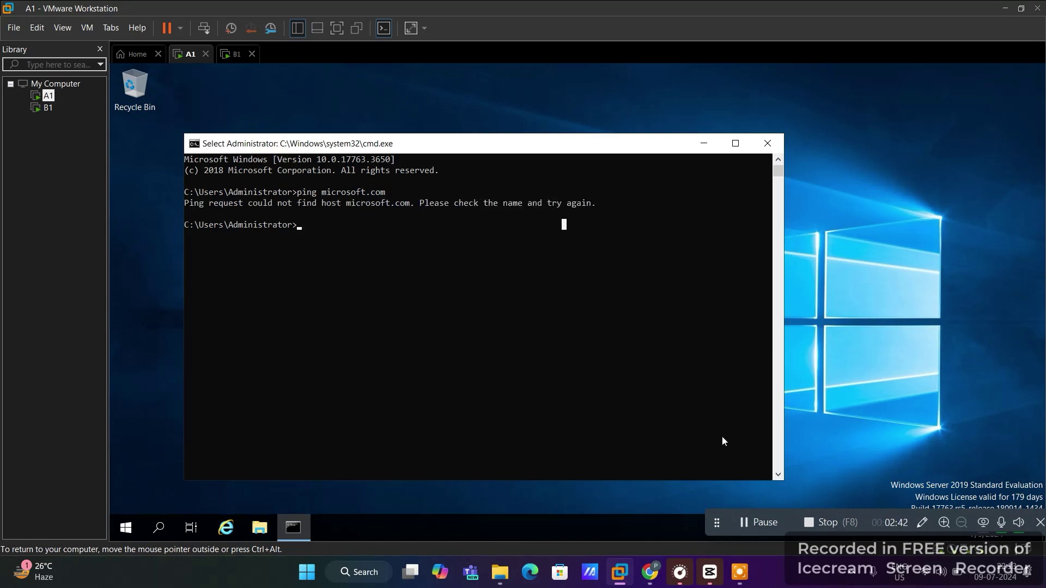
pyautogui.click(750, 524)
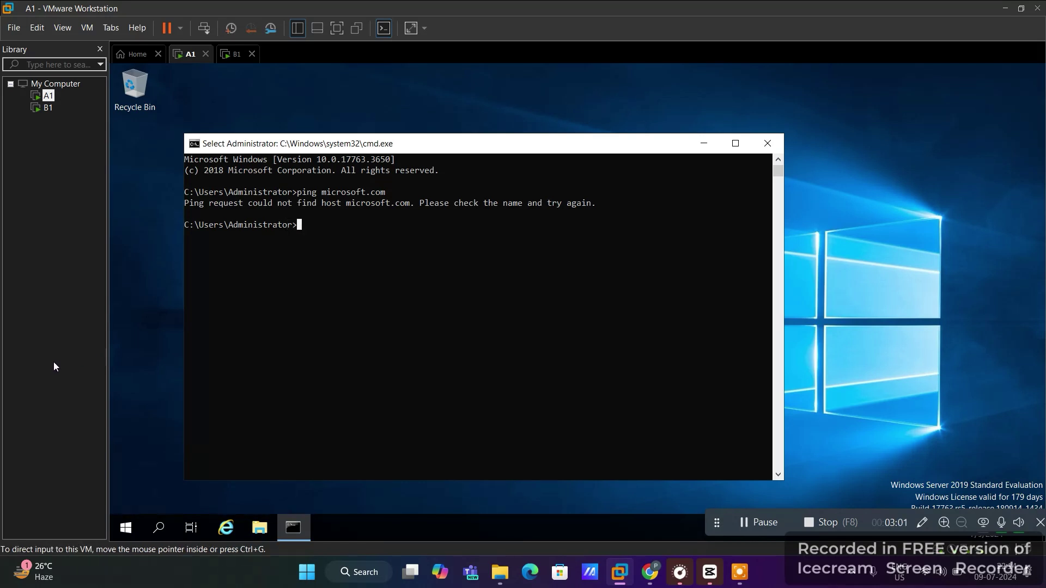
pyautogui.click(767, 143)
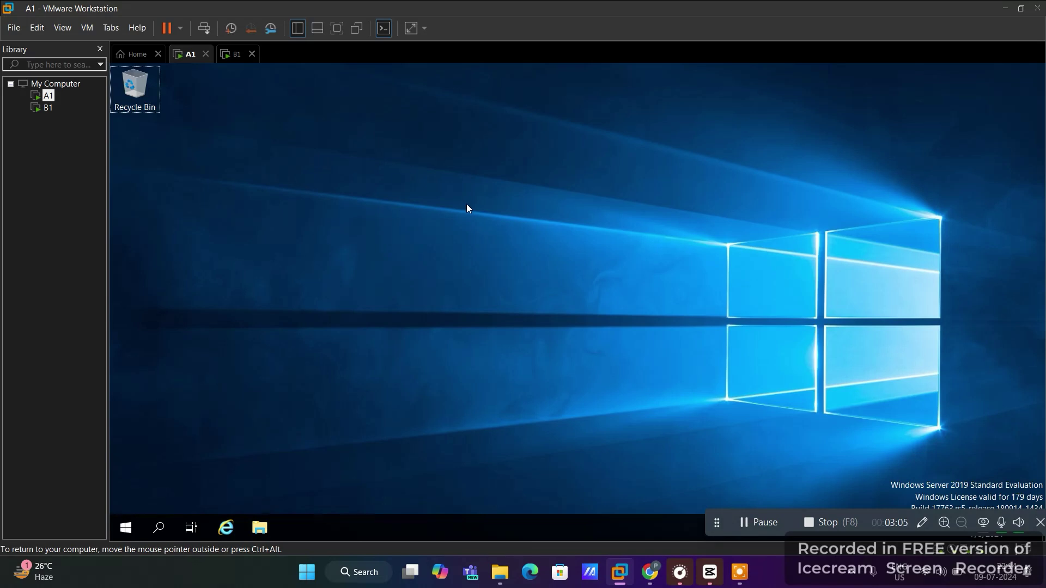
pyautogui.press('super+r')
pyautogui.press('Return')
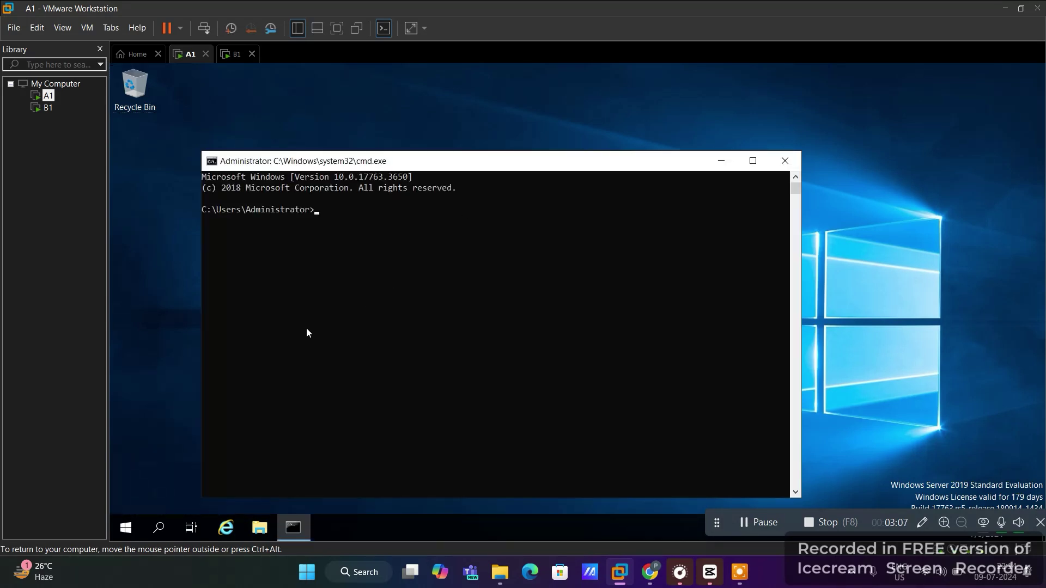
pyautogui.write('ping wwww')
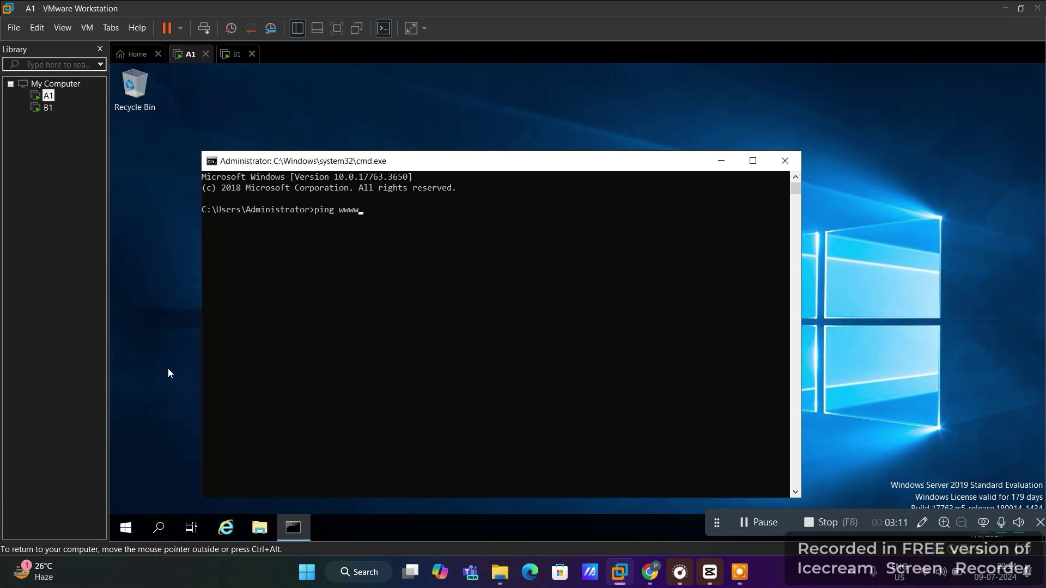
pyautogui.press('BackSpace')
pyautogui.write('.microsoft.c')
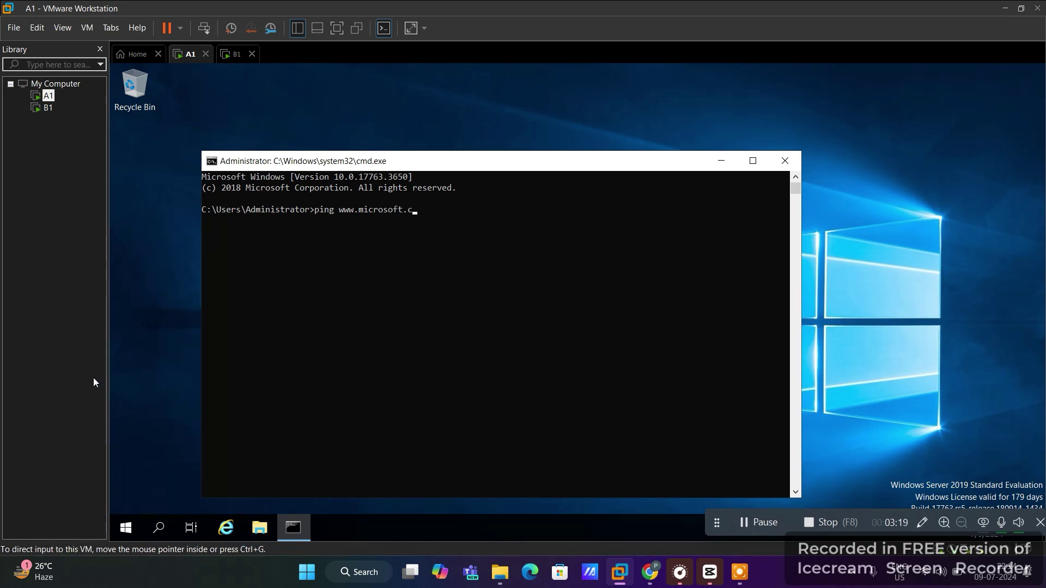
pyautogui.moveTo(524, 329); pyautogui.dragTo(506, 271)
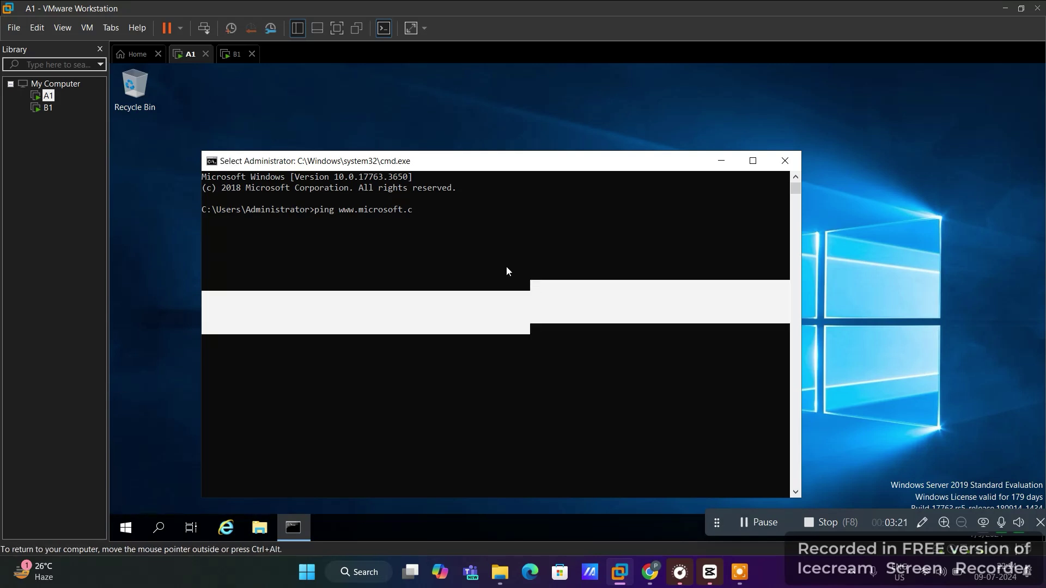
pyautogui.click(536, 229)
pyautogui.write('om')
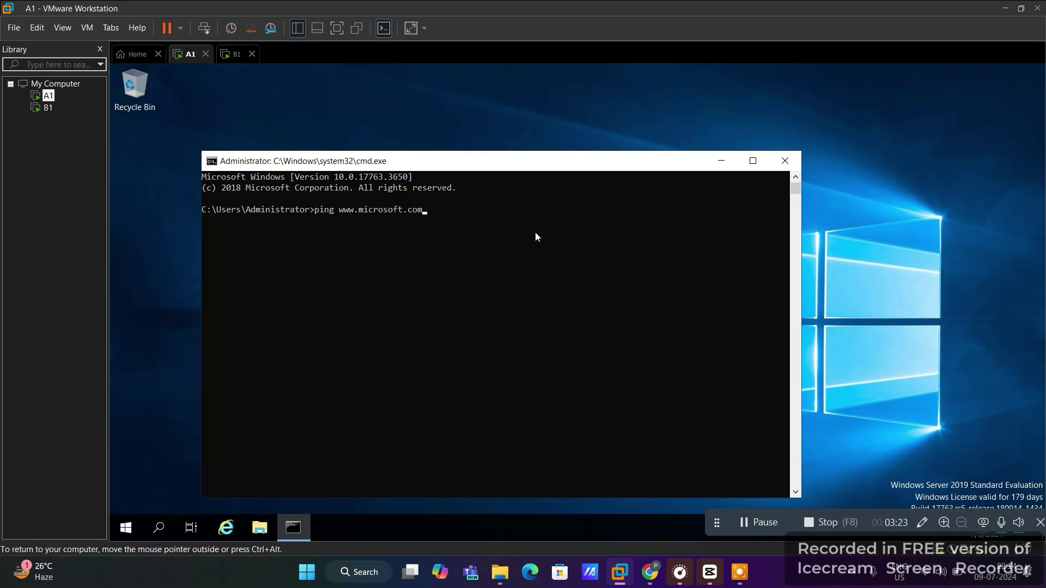
pyautogui.press('Return')
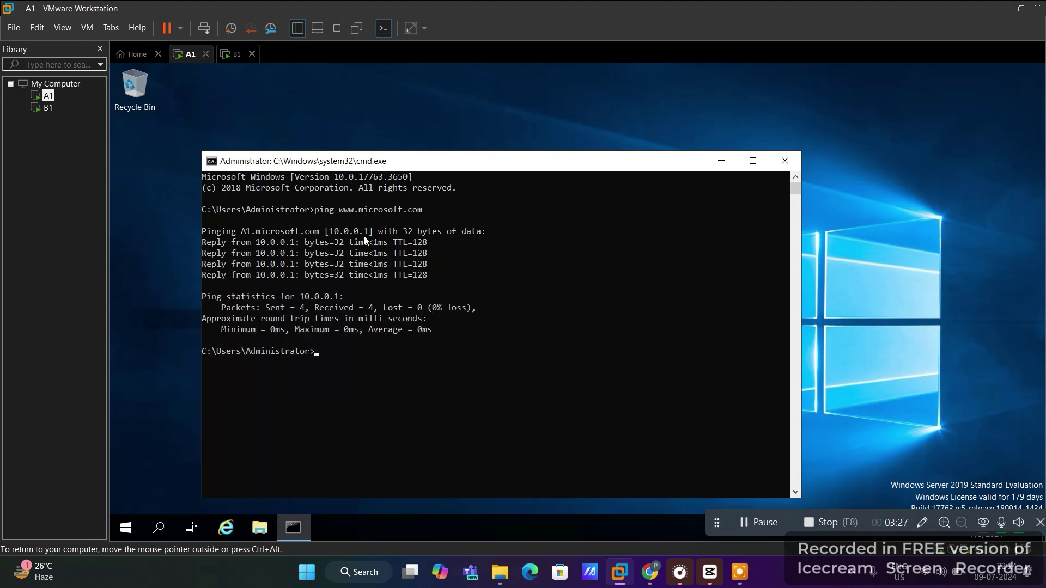
pyautogui.moveTo(340, 210); pyautogui.dragTo(422, 211)
pyautogui.rightClick(423, 210)
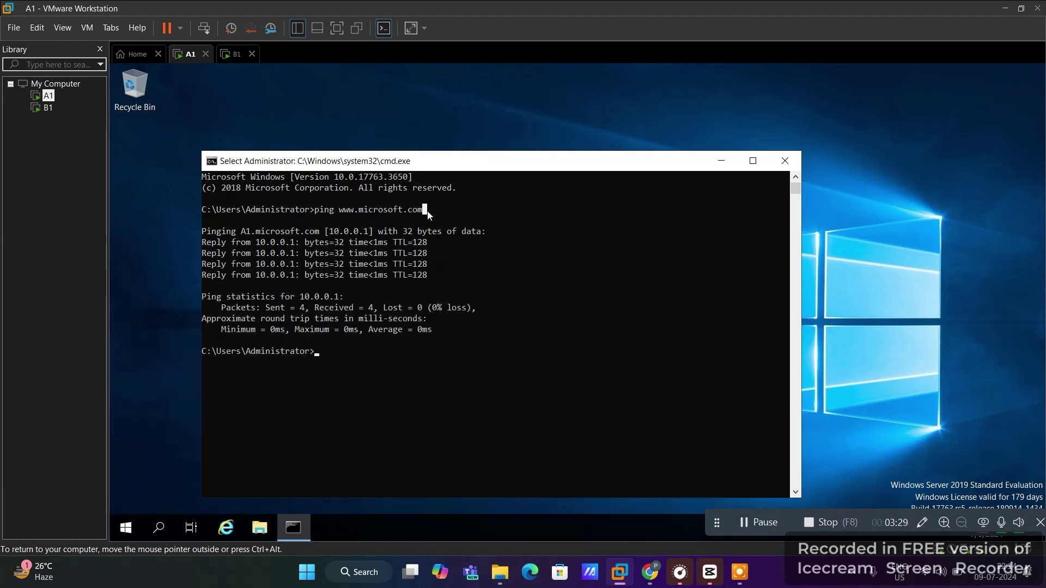
pyautogui.moveTo(433, 327); pyautogui.dragTo(336, 252)
pyautogui.click(336, 253)
pyautogui.click(760, 524)
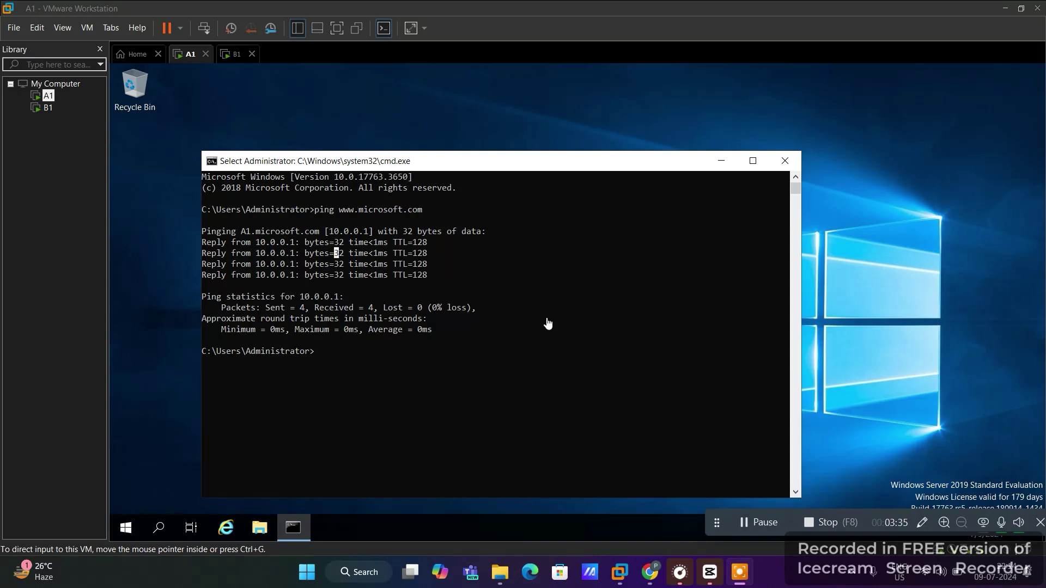
pyautogui.click(345, 211)
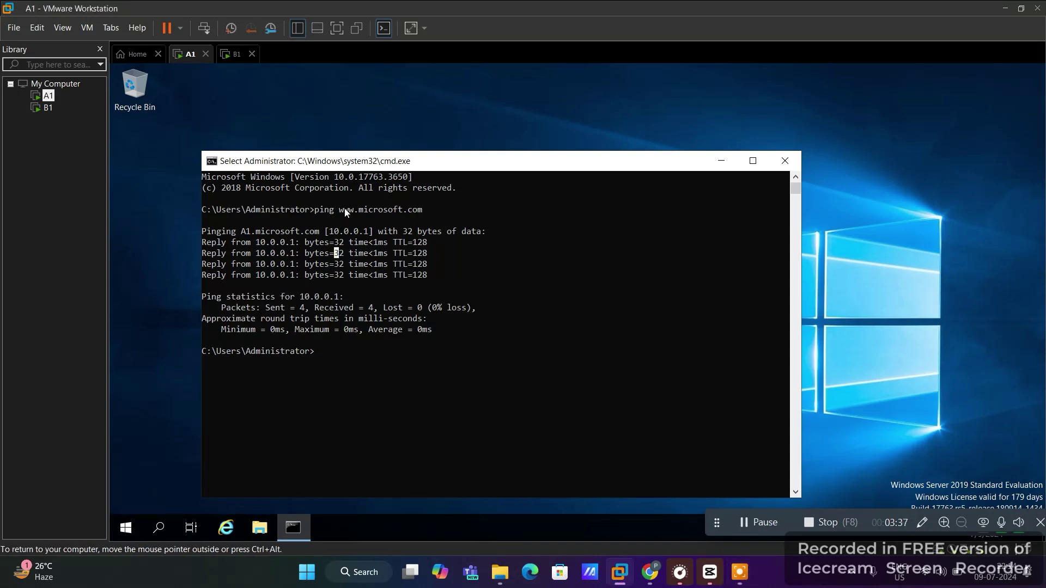
pyautogui.doubleClick(367, 209)
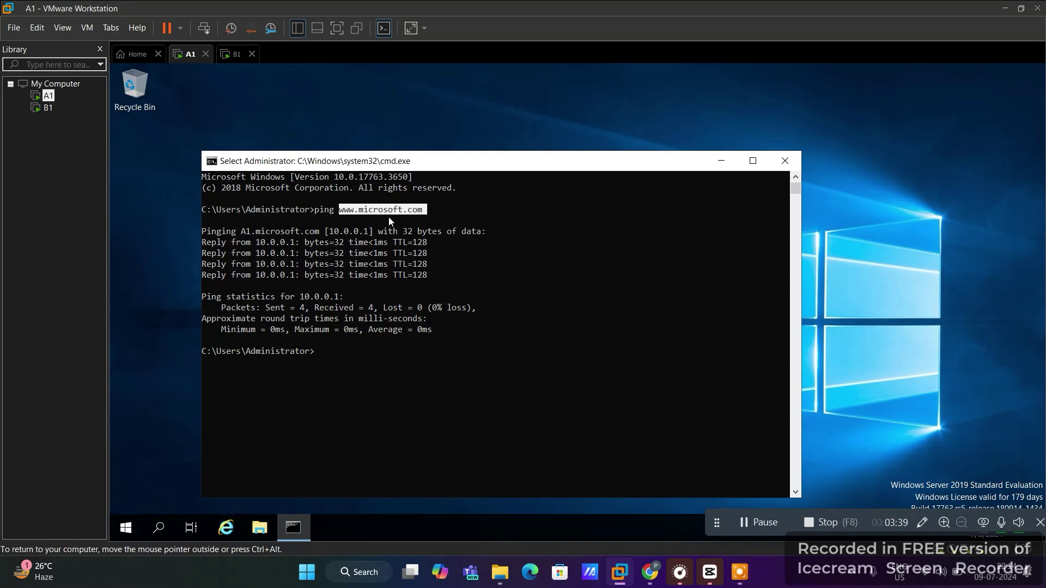
pyautogui.click(390, 216)
pyautogui.moveTo(330, 212); pyautogui.dragTo(373, 212)
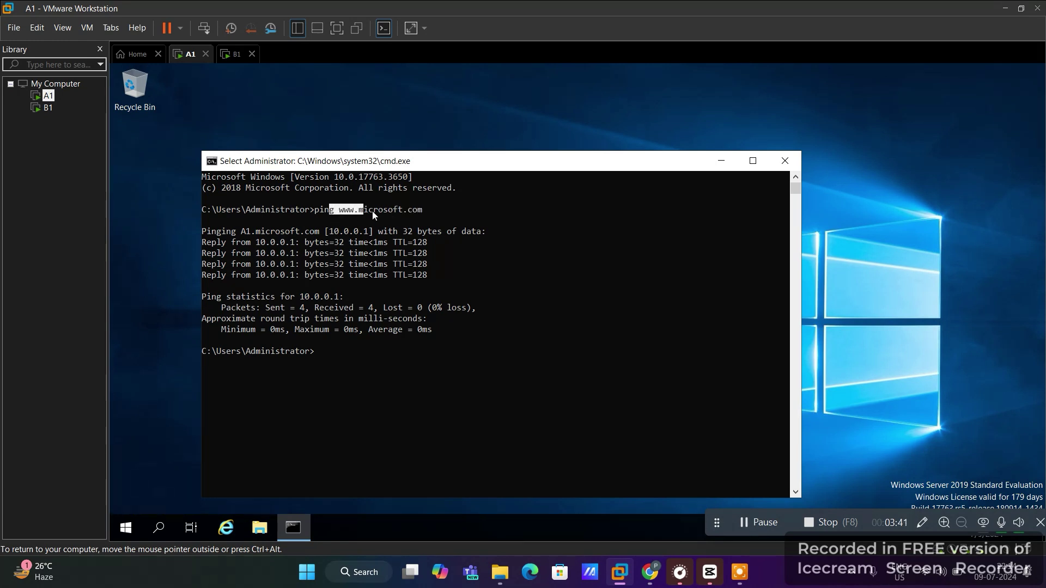
pyautogui.click(385, 212)
pyautogui.moveTo(204, 301); pyautogui.dragTo(429, 331)
pyautogui.click(429, 332)
pyautogui.moveTo(231, 297); pyautogui.dragTo(340, 298)
pyautogui.click(341, 299)
pyautogui.click(316, 298)
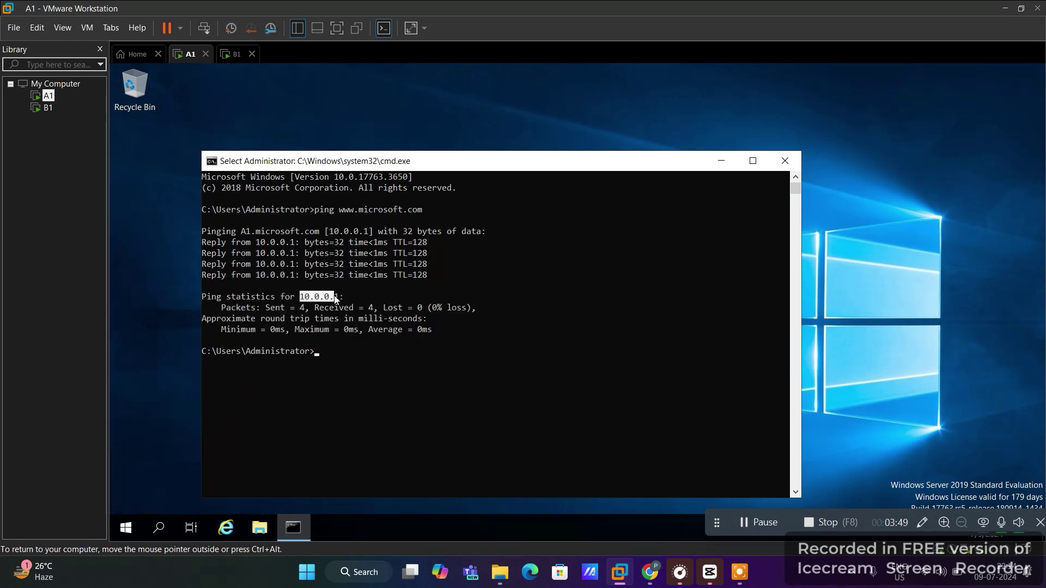
pyautogui.click(337, 299)
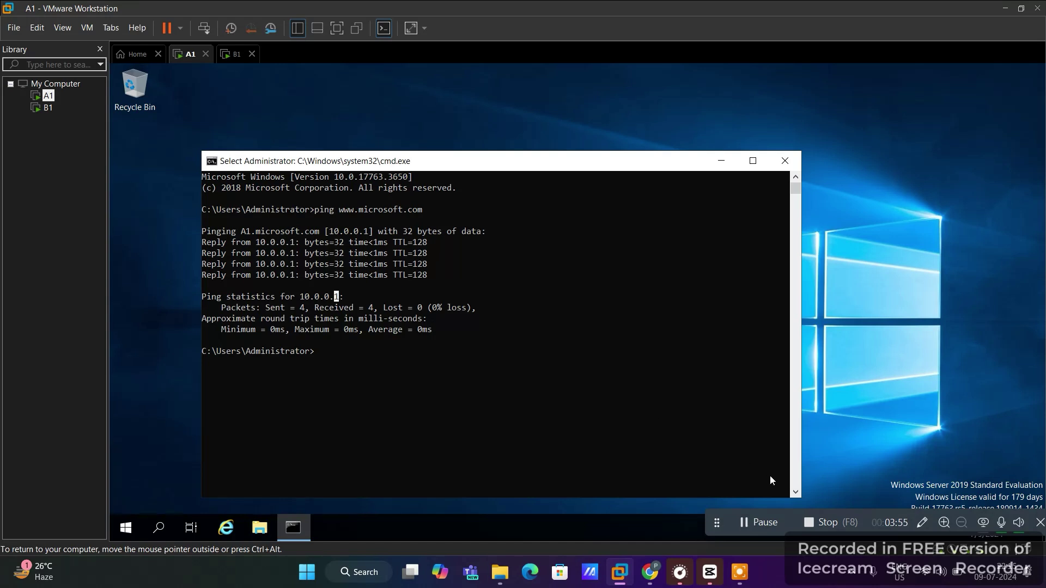
# Switch to the B1 virtual machine, refresh its desktop and open Network Connections with ncpa.cpl.
pyautogui.click(240, 54)
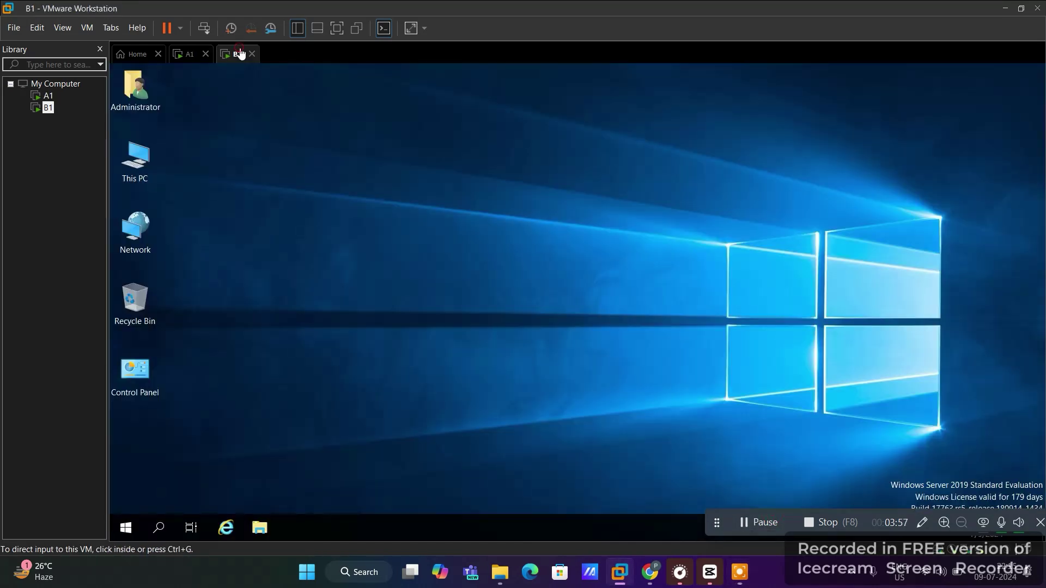
pyautogui.rightClick(325, 185)
pyautogui.click(356, 220)
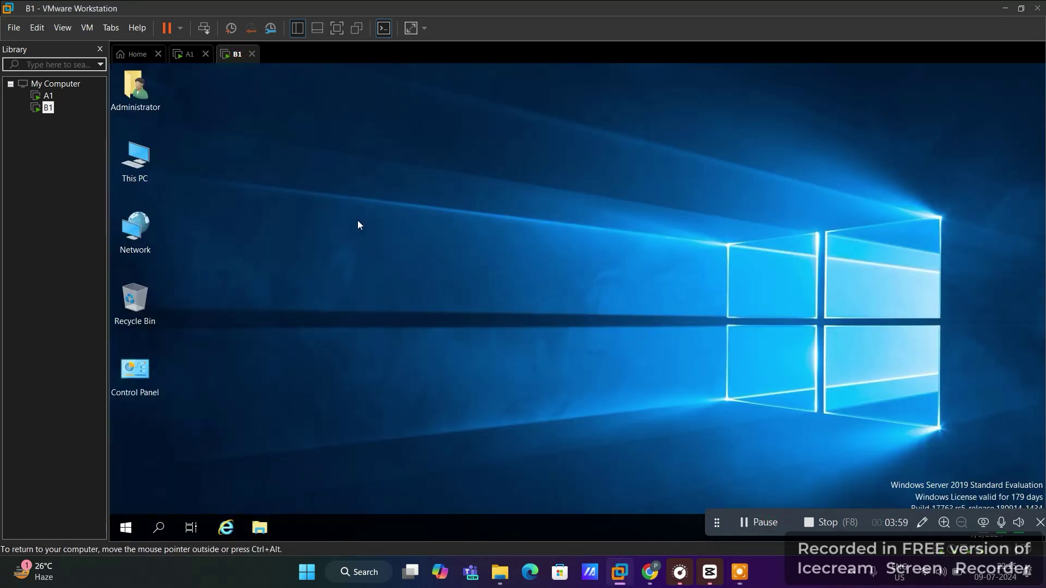
pyautogui.press('super+r')
pyautogui.write('m')
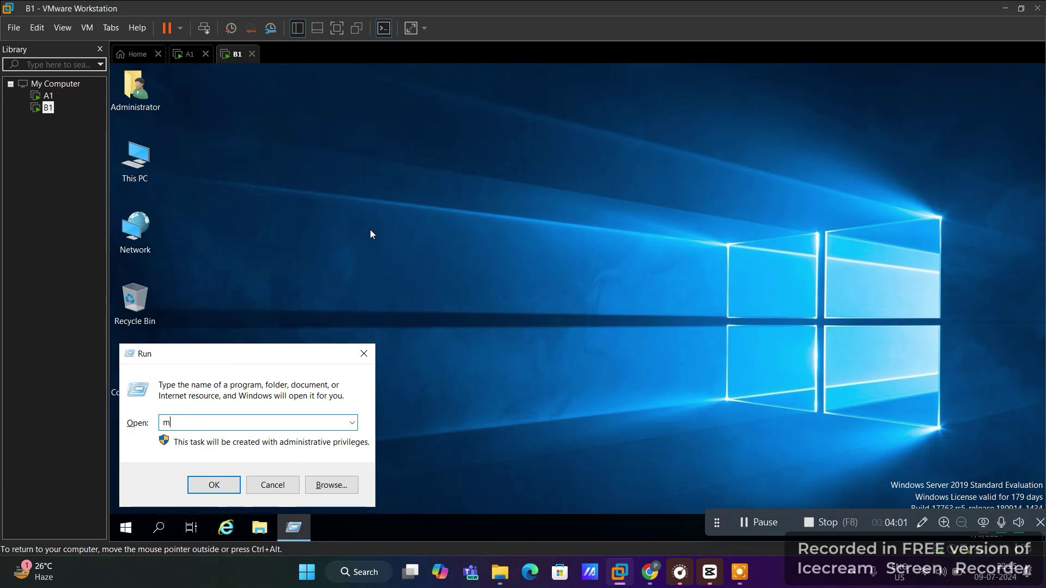
pyautogui.write('sconfig')
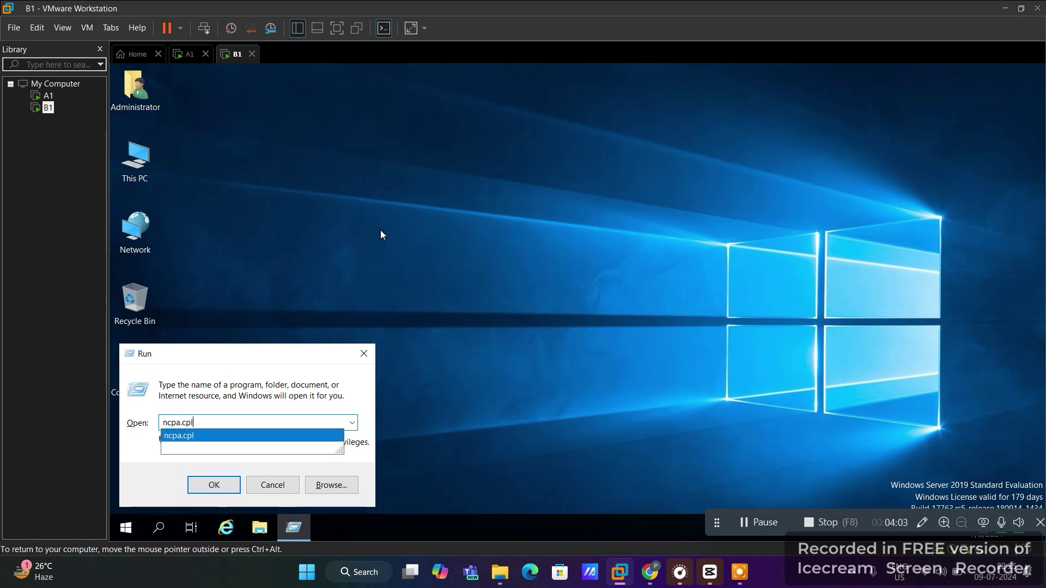
pyautogui.press('Return')
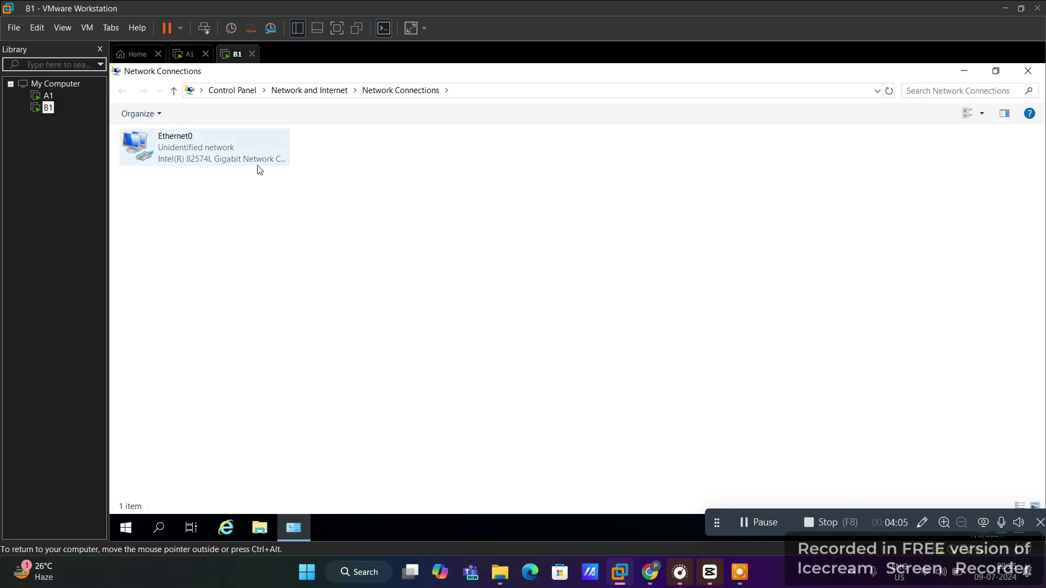
# Open the TCP/IPv4 properties of the Ethernet0 connection to check B1's IP address and preferred DNS server.
pyautogui.click(257, 164)
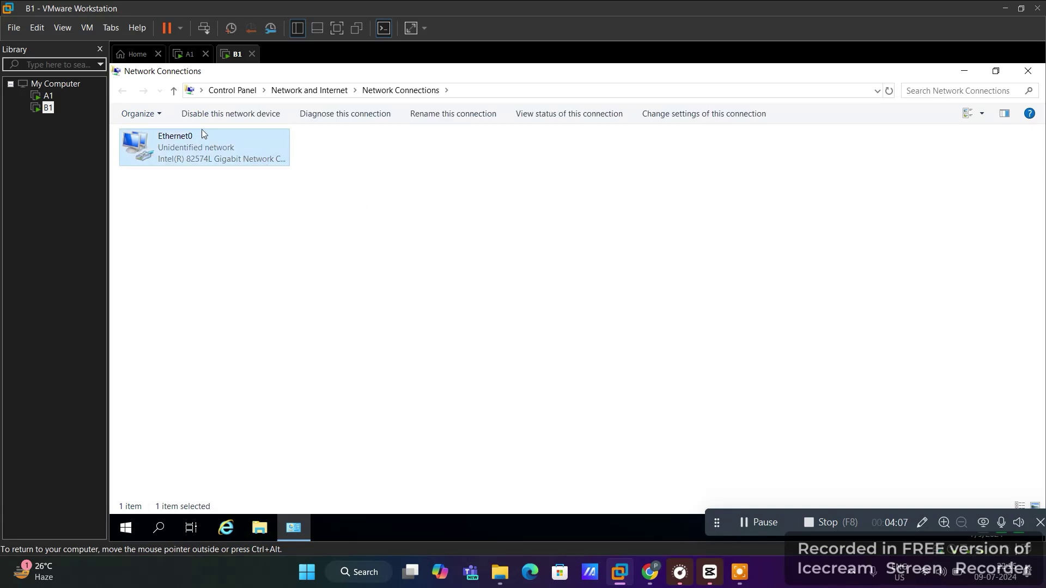
pyautogui.doubleClick(201, 147)
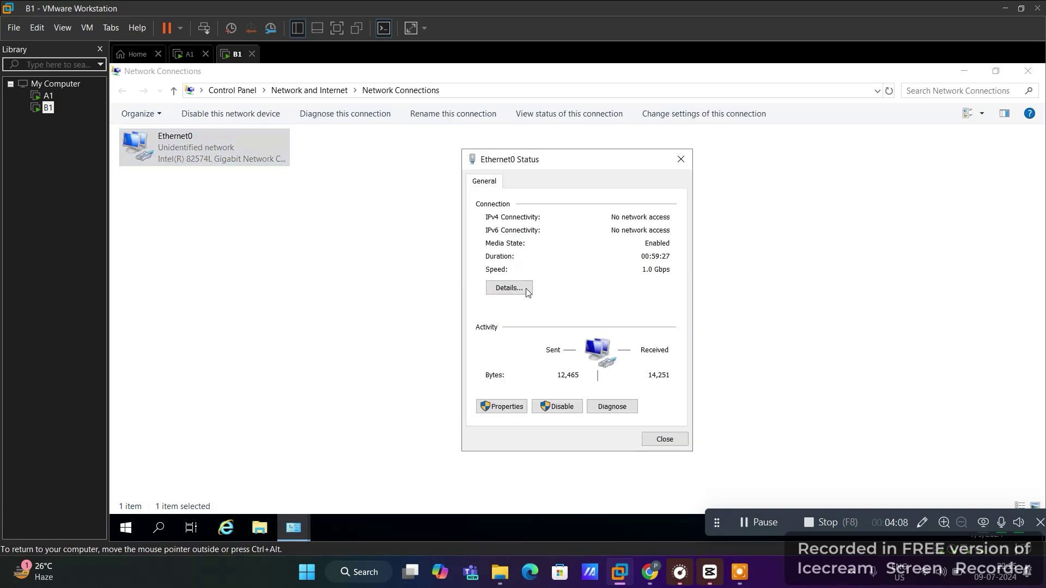
pyautogui.click(498, 406)
pyautogui.doubleClick(548, 314)
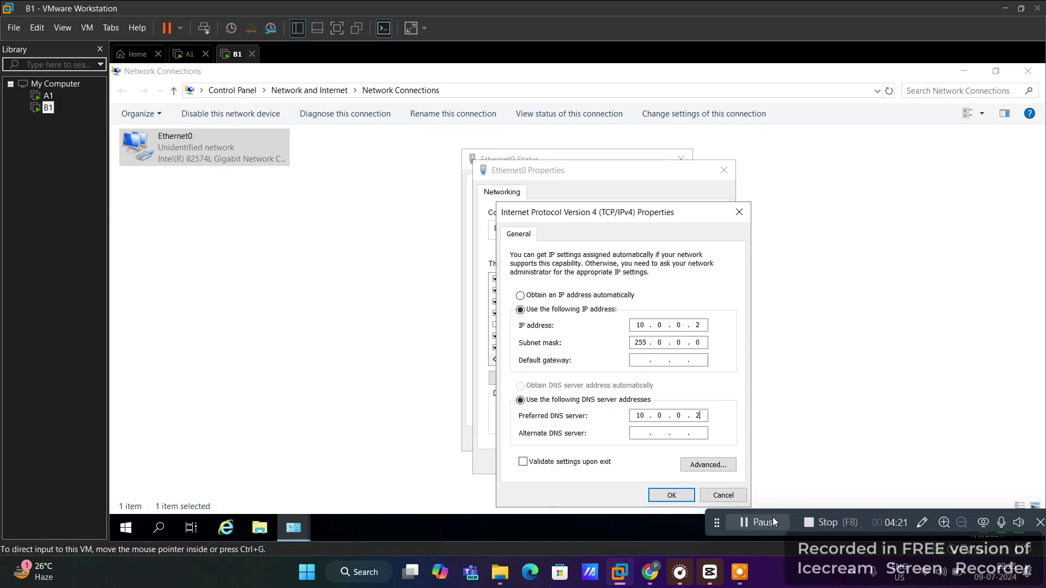
# Launch DNS Manager from Server Manager on B1 and inspect the existing qwe.com conditional forwarder.
pyautogui.click(125, 529)
pyautogui.click(364, 218)
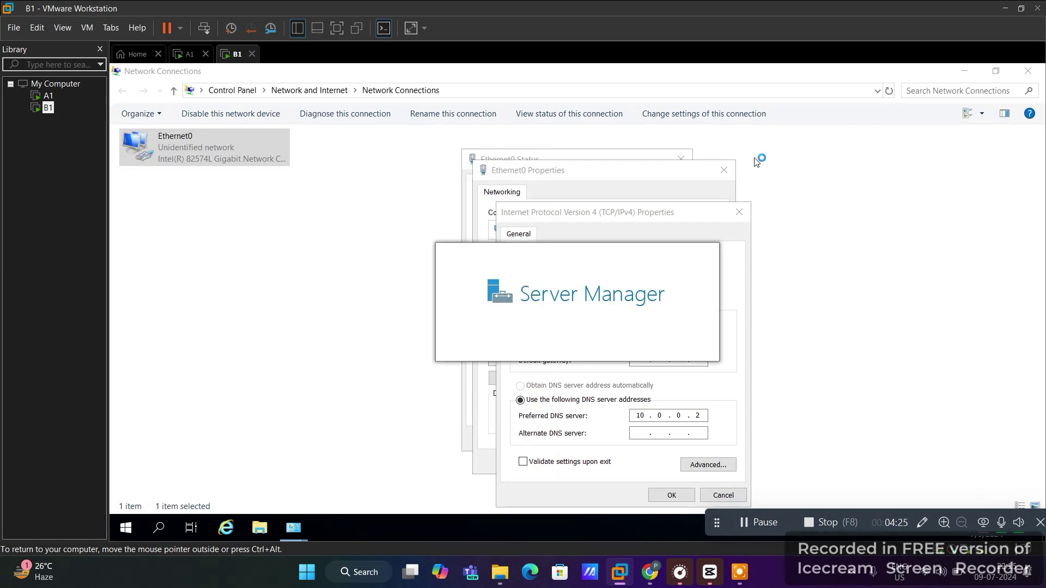
pyautogui.click(952, 101)
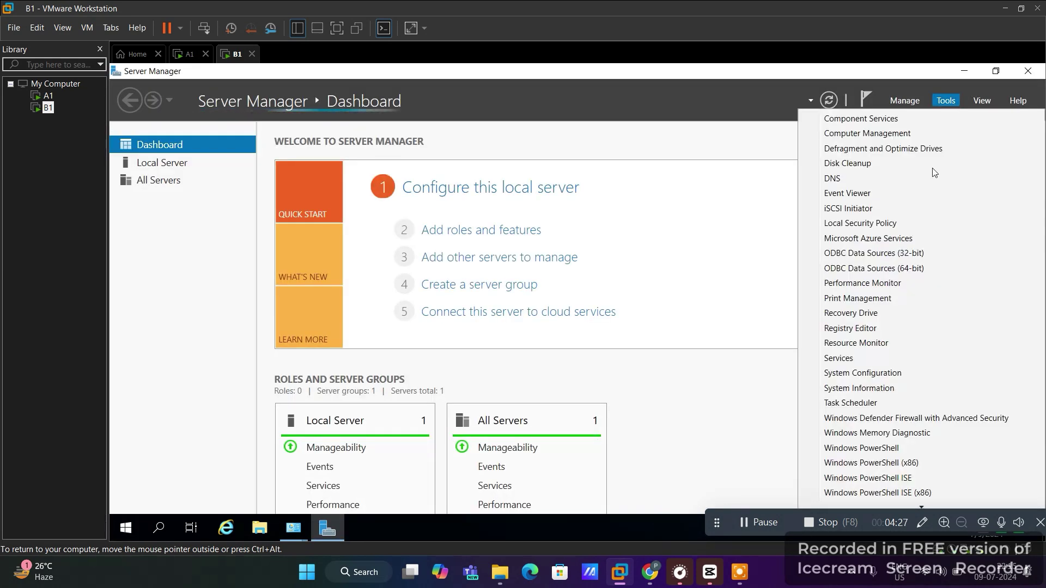
pyautogui.click(817, 175)
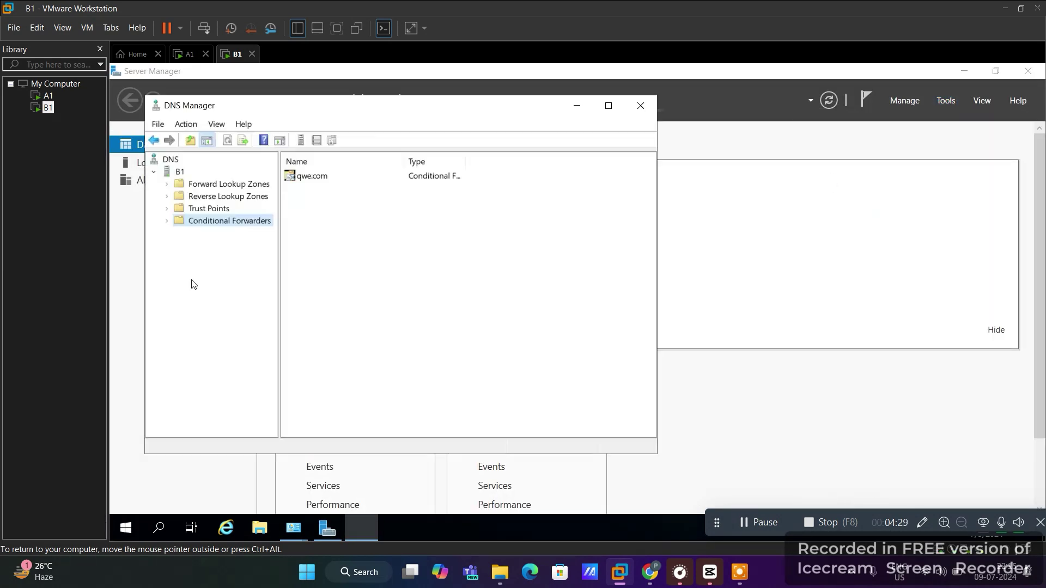
pyautogui.click(167, 220)
pyautogui.click(216, 233)
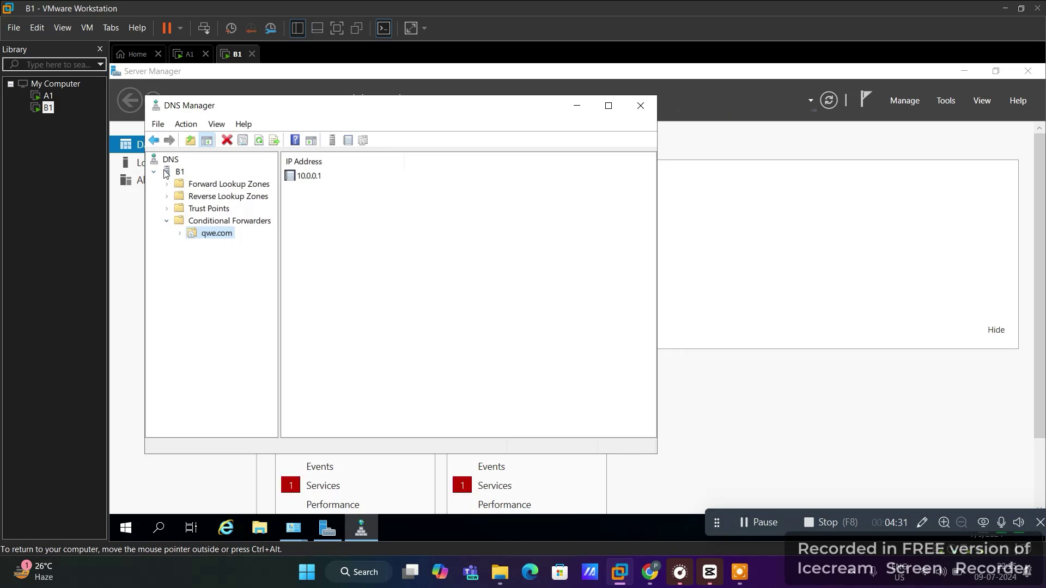
# Add 10.0.0.1 as a forwarding server in the forwarder settings of DNS server B1's properties.
pyautogui.click(179, 172)
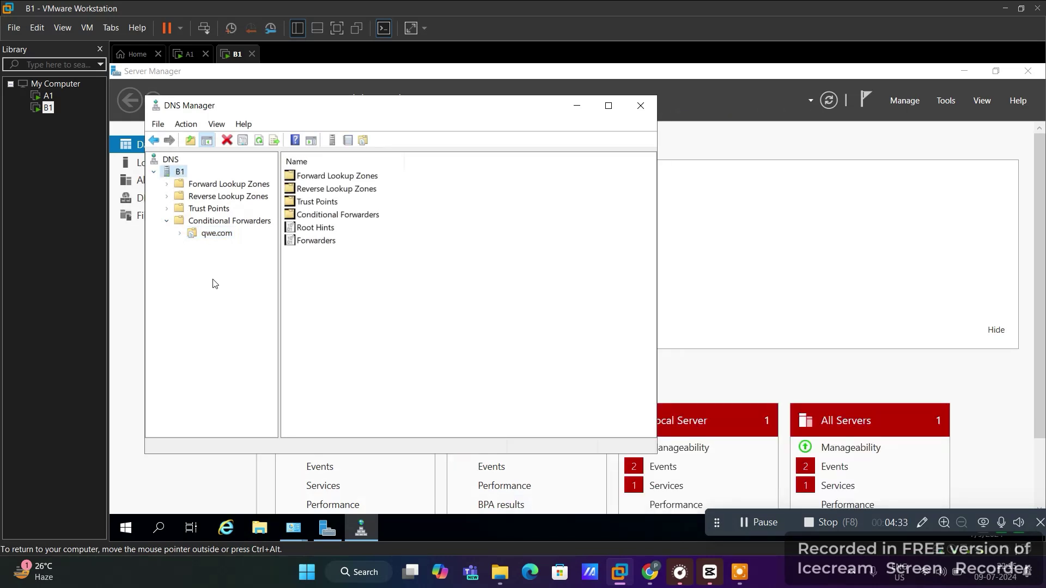
pyautogui.rightClick(184, 173)
pyautogui.click(229, 381)
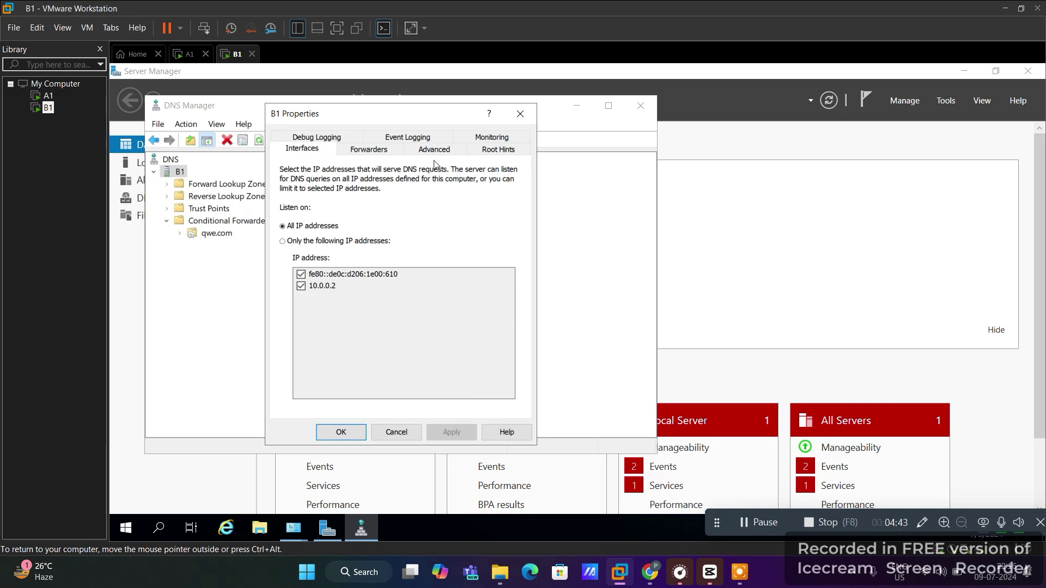
pyautogui.click(376, 150)
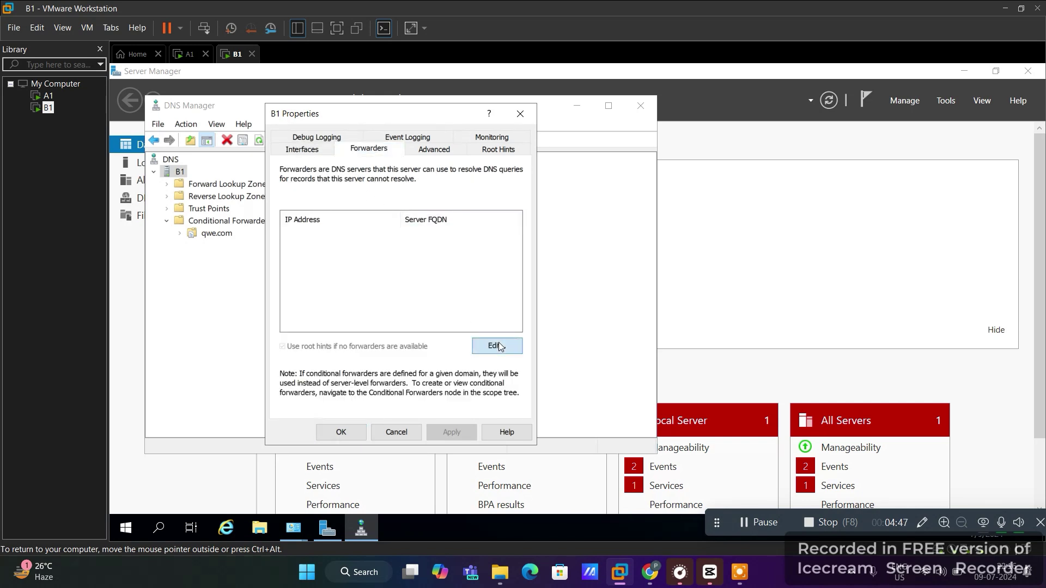
pyautogui.click(498, 346)
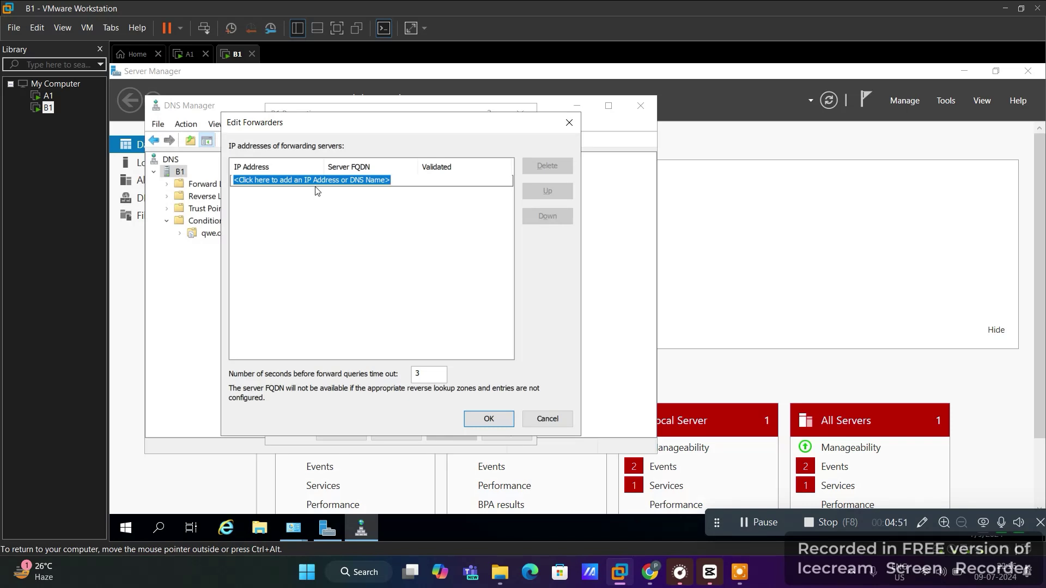
pyautogui.write('10.')
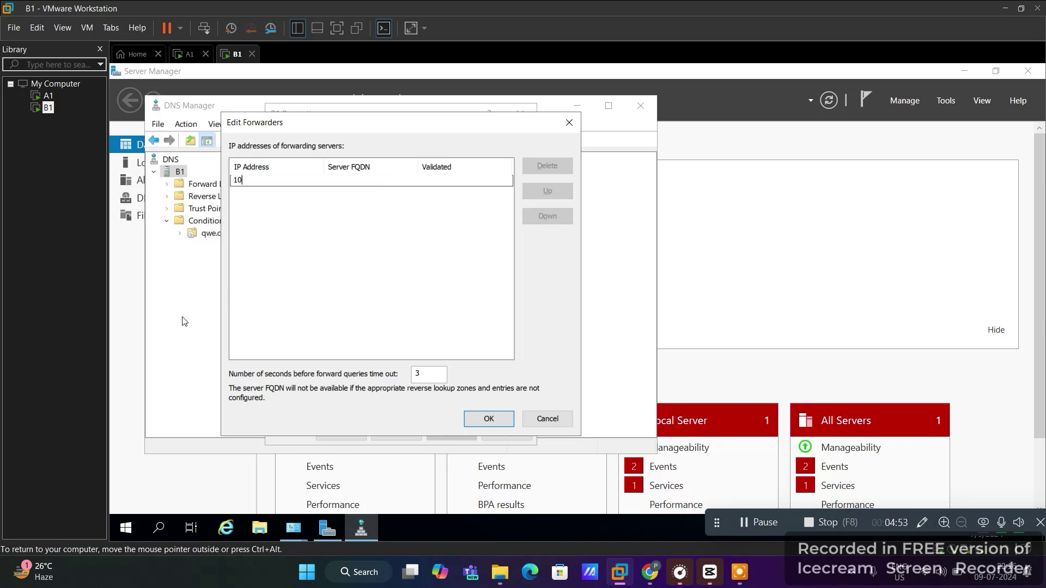
pyautogui.write('0.0.1')
pyautogui.click(439, 373)
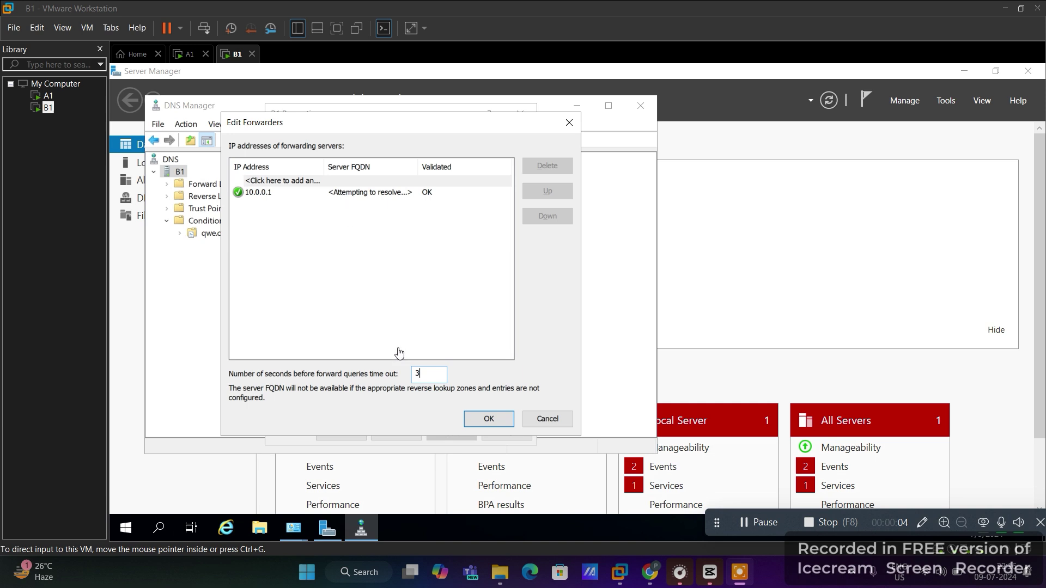
# Edit the forward query timeout field, accept the forwarder list and apply the B1 server properties.
pyautogui.click(423, 374)
pyautogui.press('BackSpace')
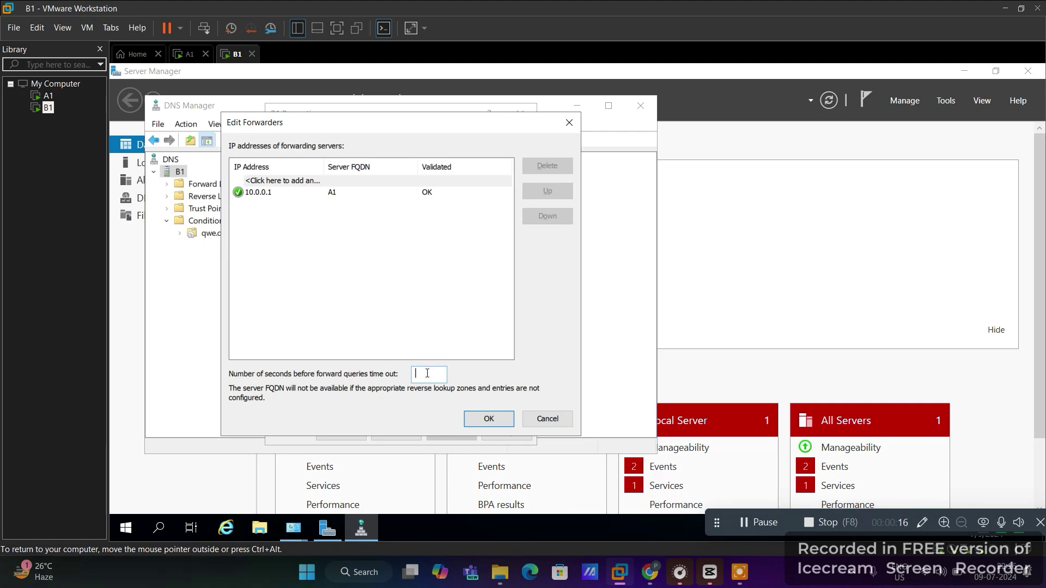
pyautogui.click(487, 417)
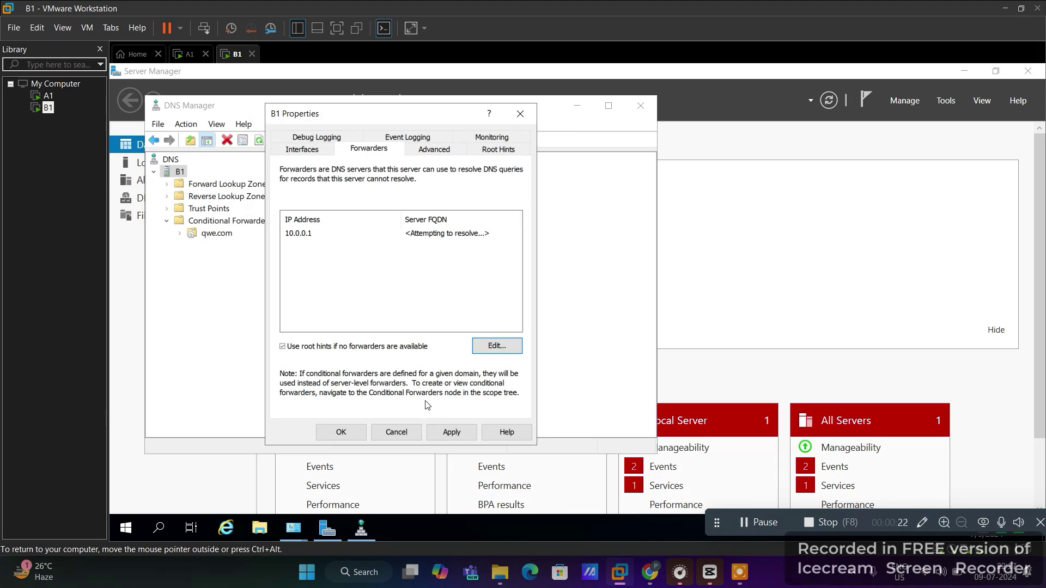
pyautogui.click(466, 436)
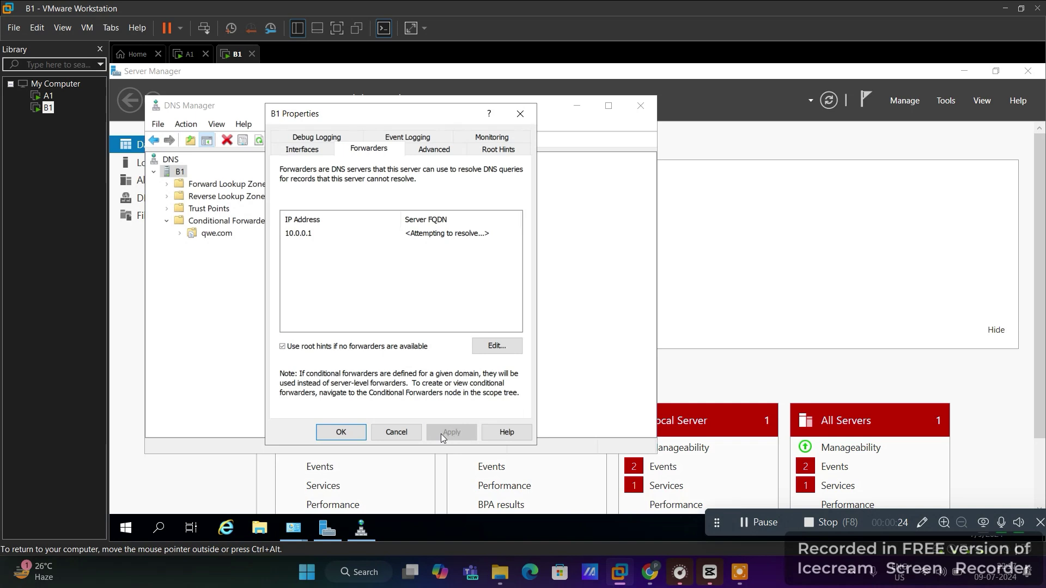
pyautogui.click(349, 433)
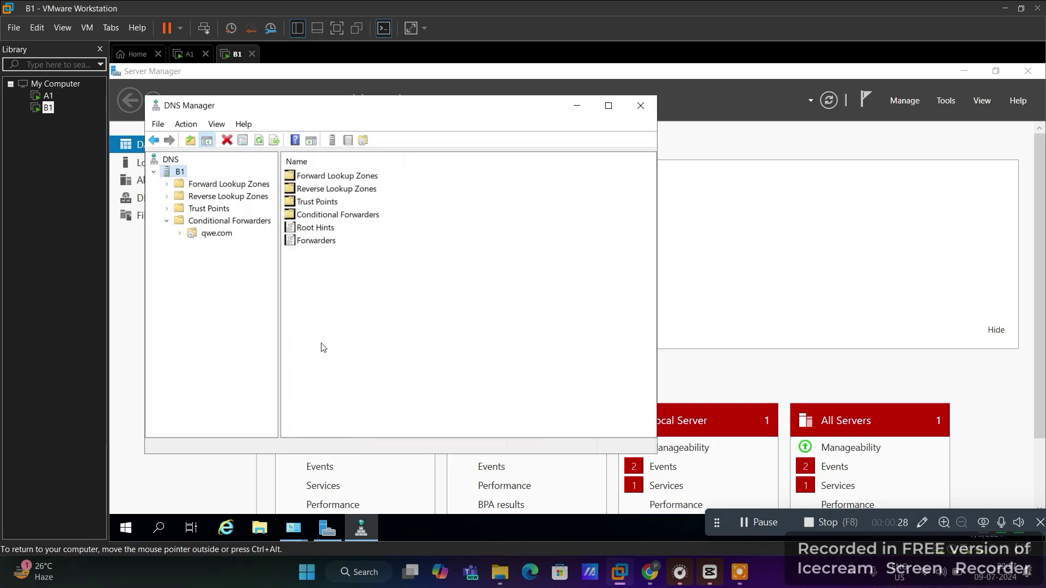
pyautogui.click(709, 207)
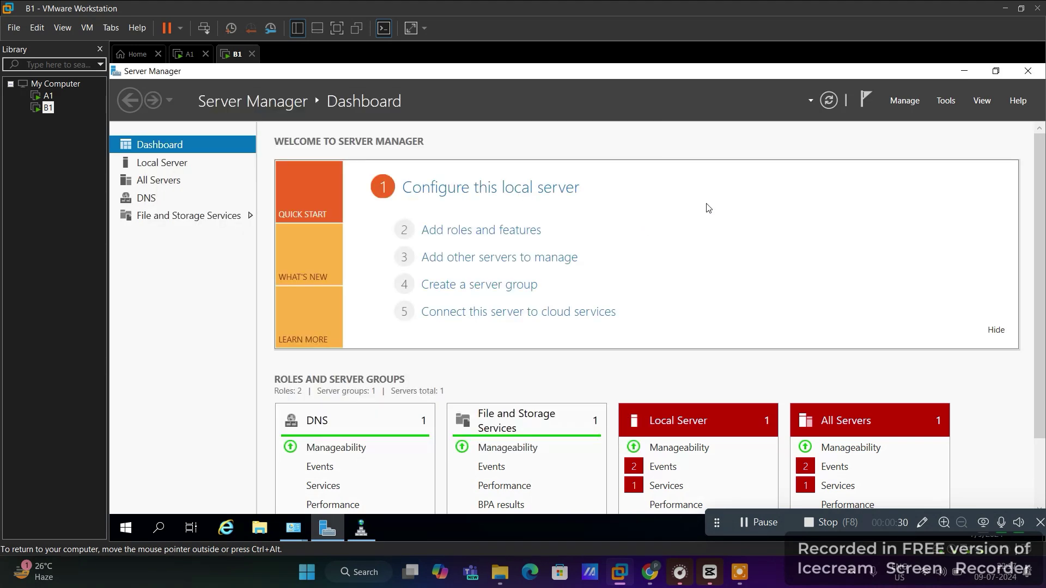
pyautogui.press('super+r')
pyautogui.write('cmd')
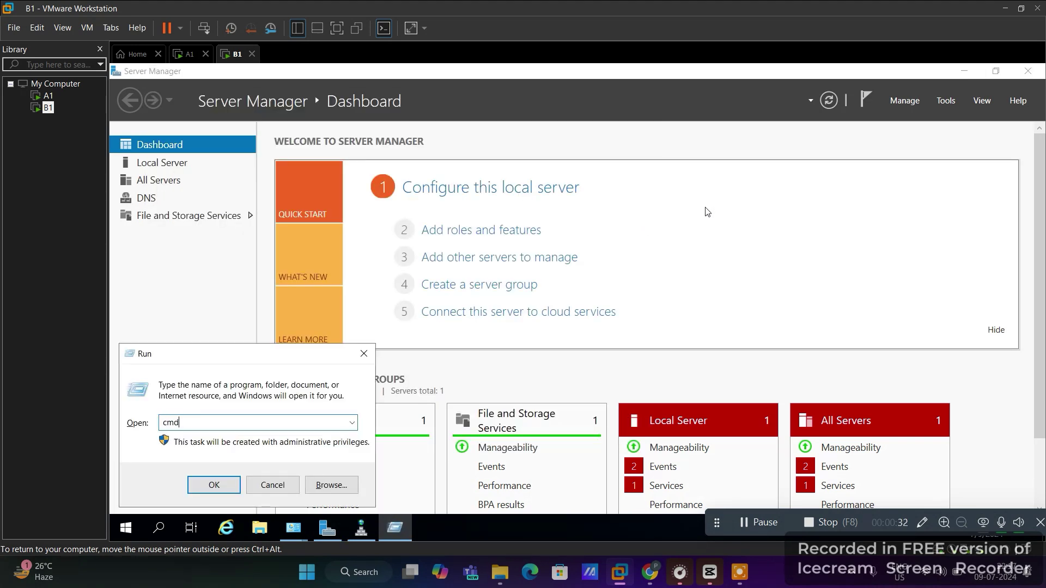
pyautogui.press('Return')
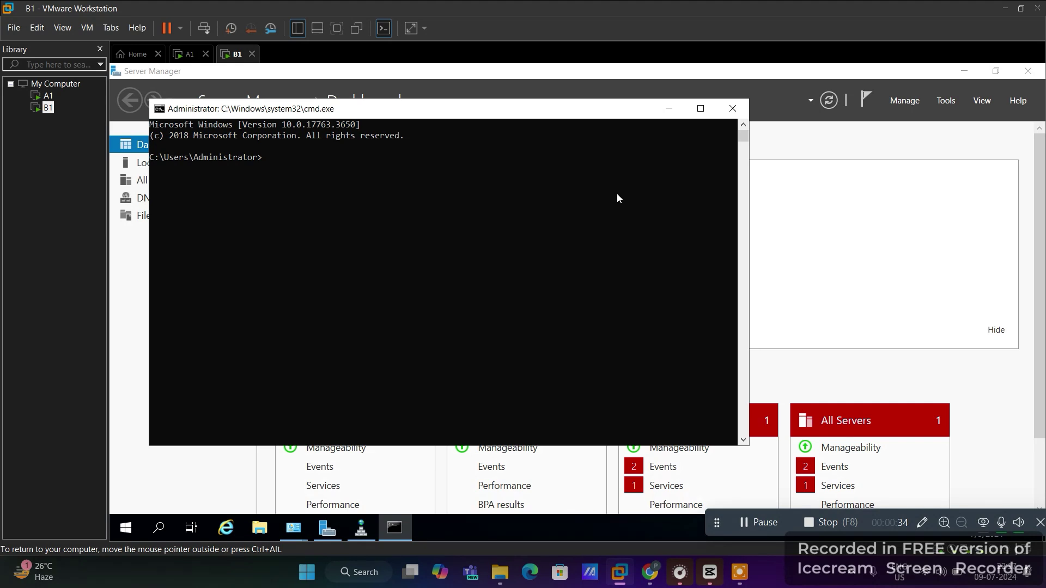
pyautogui.write('ping www.microsoft.com')
pyautogui.press('Return')
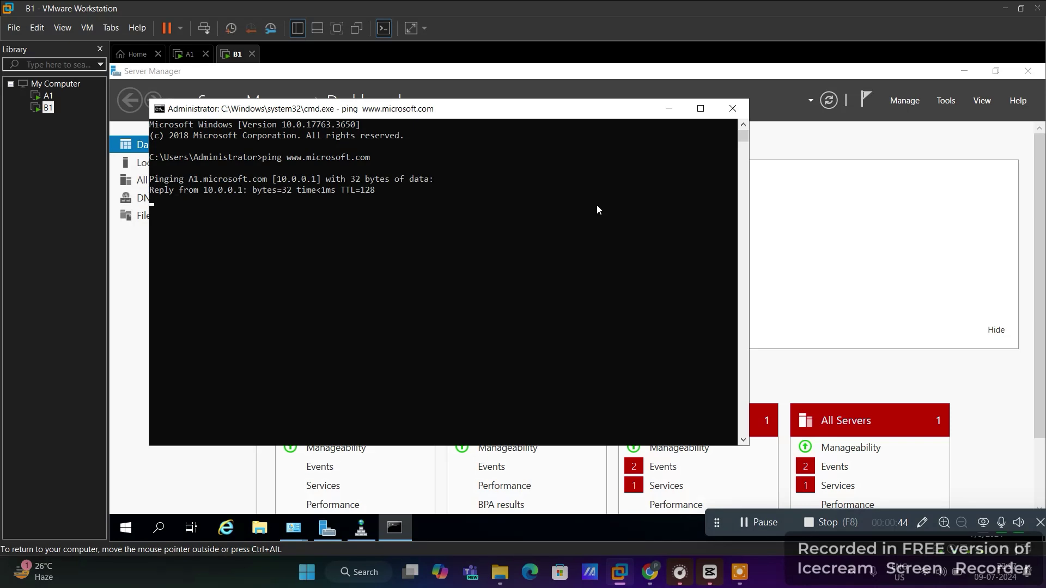
pyautogui.moveTo(151, 180); pyautogui.dragTo(195, 183)
pyautogui.doubleClick(195, 181)
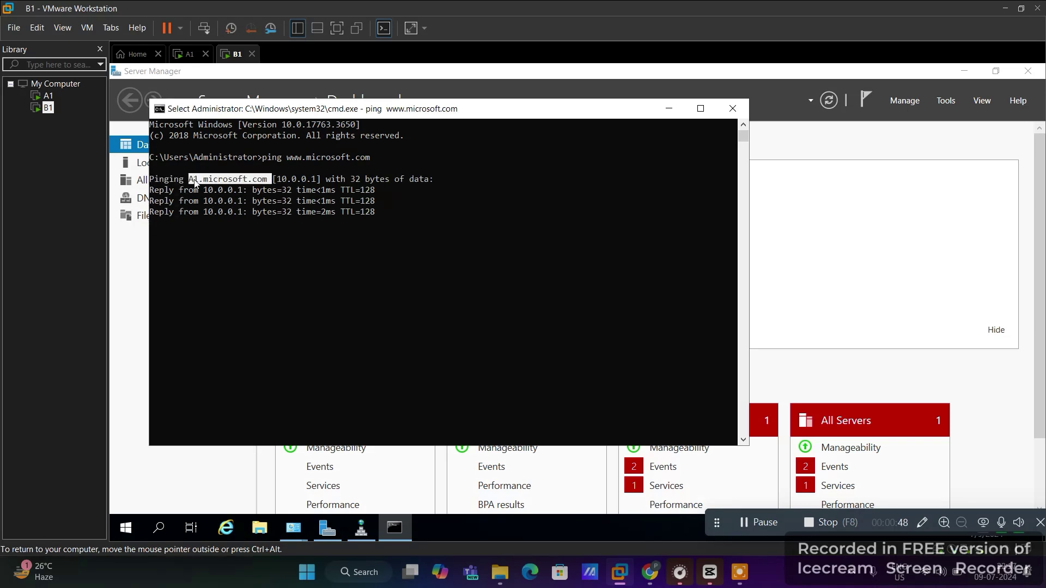
pyautogui.click(287, 187)
pyautogui.click(329, 205)
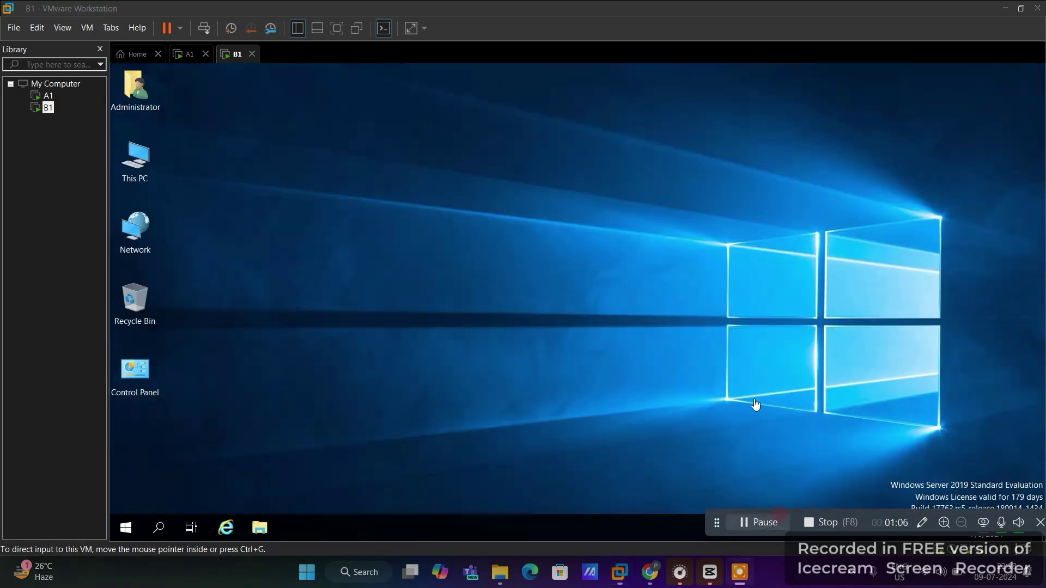
pyautogui.click(194, 61)
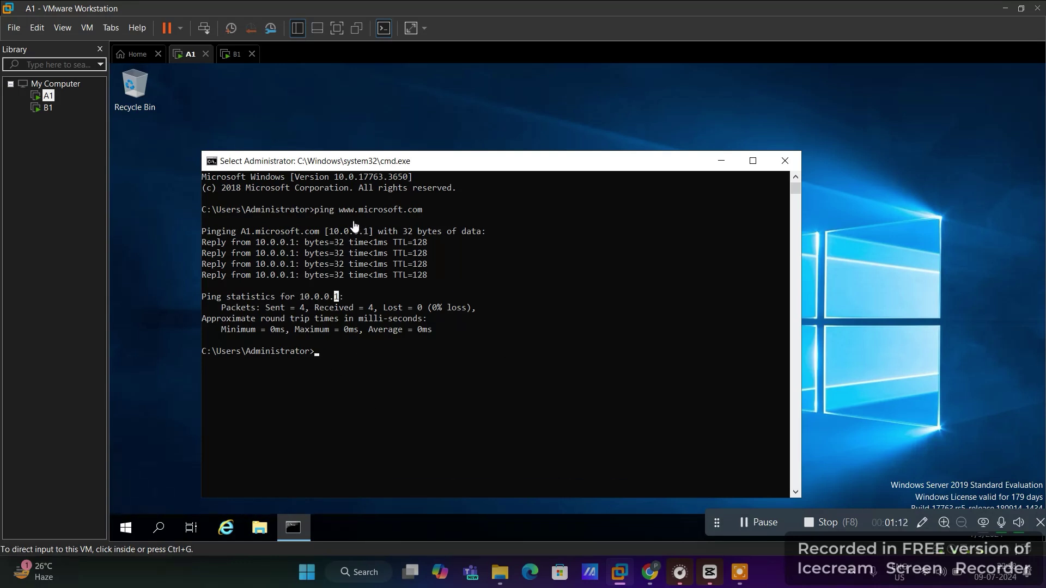
pyautogui.click(339, 214)
pyautogui.doubleClick(401, 211)
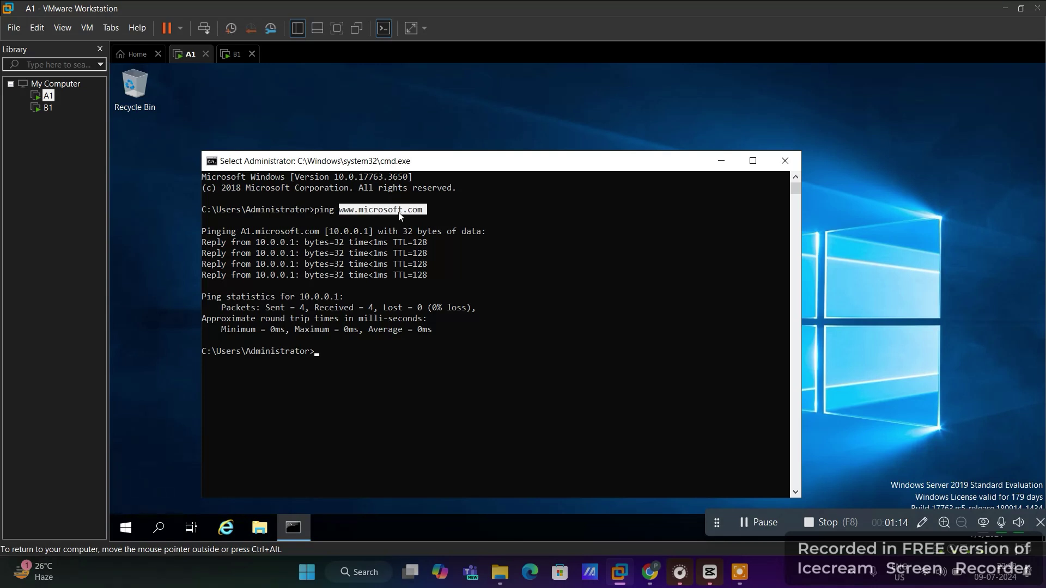
pyautogui.moveTo(339, 214); pyautogui.dragTo(409, 213)
pyautogui.click(410, 212)
pyautogui.doubleClick(347, 212)
pyautogui.click(391, 211)
pyautogui.moveTo(364, 212); pyautogui.dragTo(381, 213)
pyautogui.click(382, 248)
# Examine A1's ping output, covering the resolved host name, IP address, reply lines and statistics.
pyautogui.moveTo(246, 233); pyautogui.dragTo(365, 233)
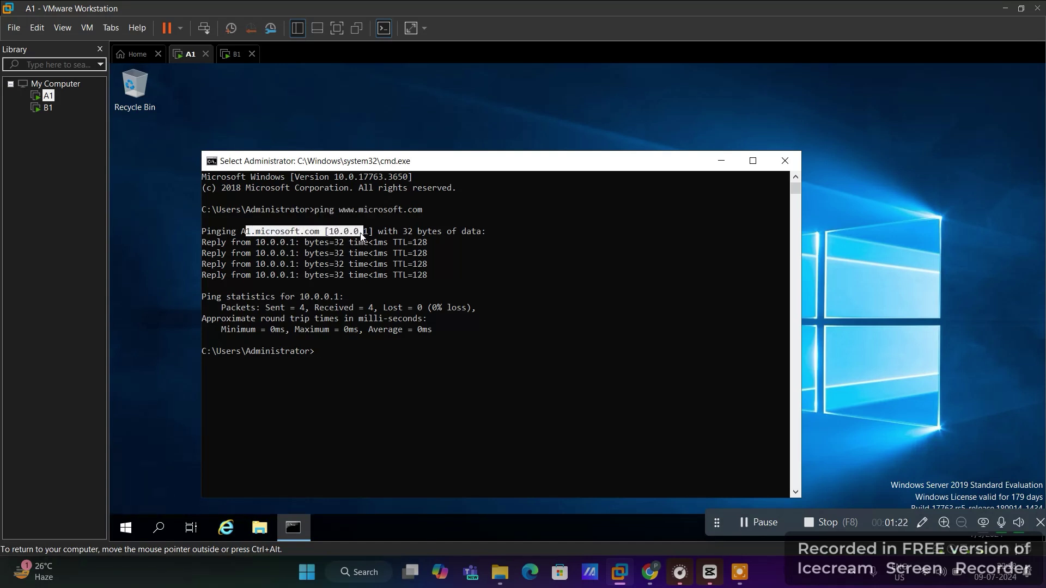
pyautogui.click(361, 233)
pyautogui.moveTo(430, 330); pyautogui.dragTo(325, 264)
pyautogui.click(325, 263)
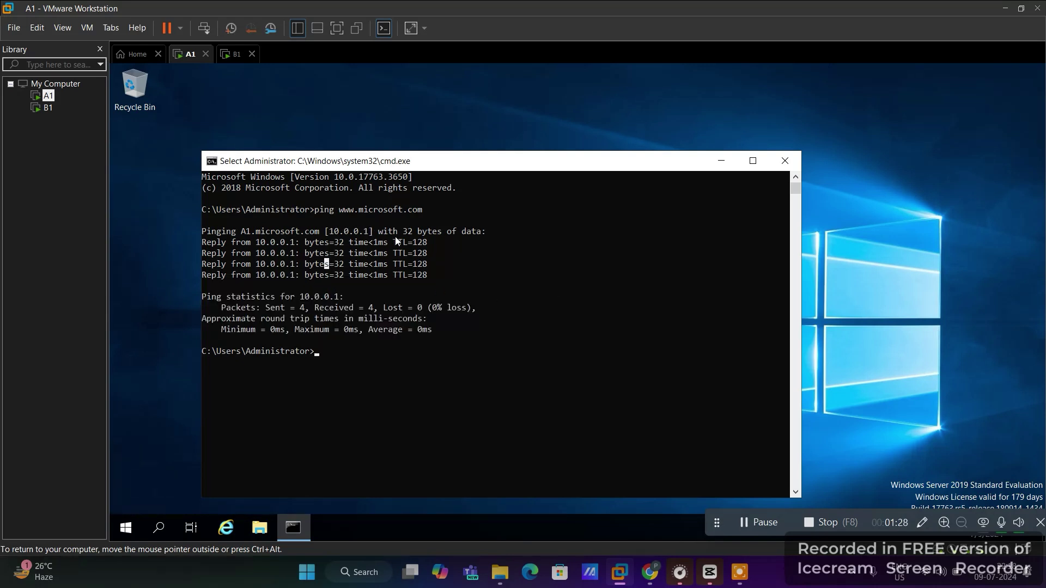
pyautogui.click(328, 231)
pyautogui.moveTo(368, 232); pyautogui.dragTo(371, 231)
pyautogui.click(410, 220)
pyautogui.moveTo(203, 231); pyautogui.dragTo(429, 342)
pyautogui.click(430, 342)
pyautogui.moveTo(439, 339); pyautogui.dragTo(217, 211)
pyautogui.click(341, 247)
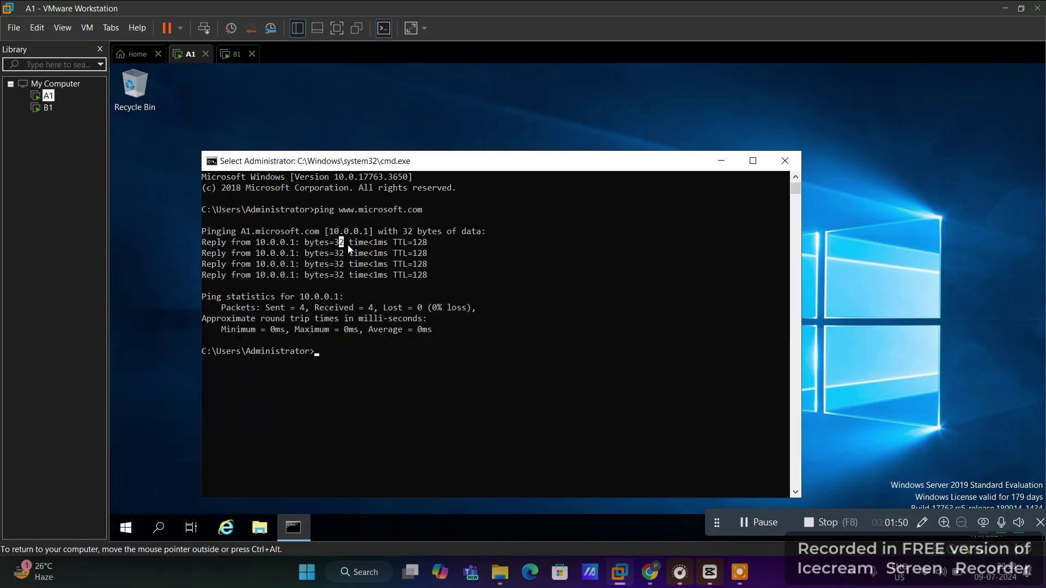